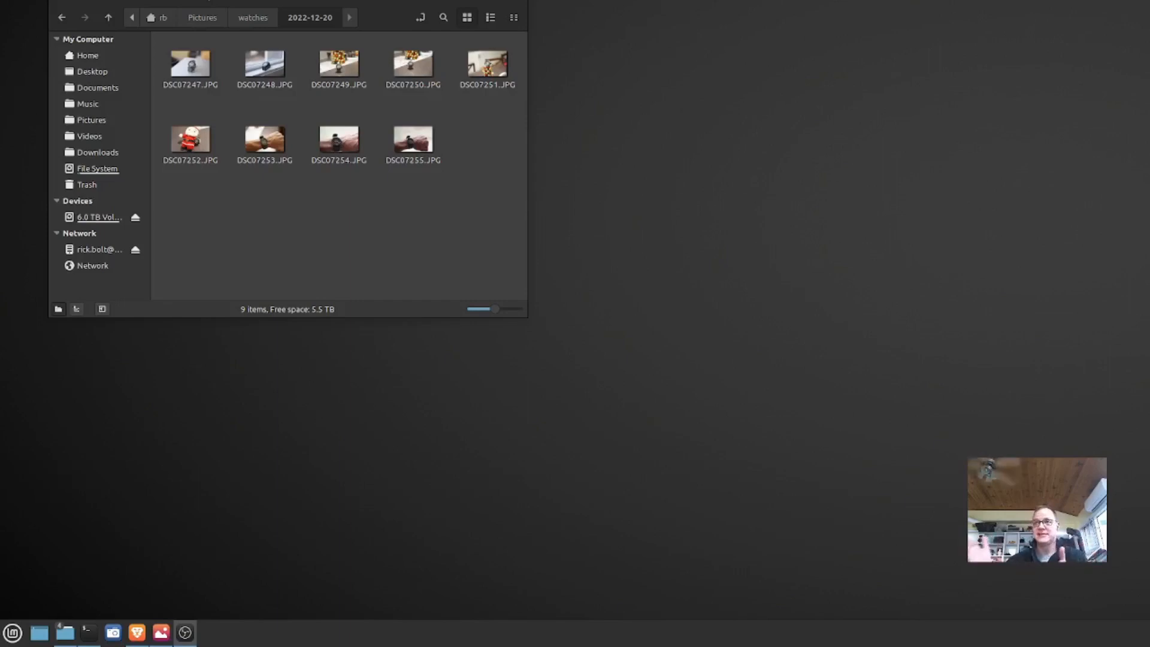
# Find the GNU Image Manipulation Program among the installed applications and launch it
pyautogui.click(13, 632)
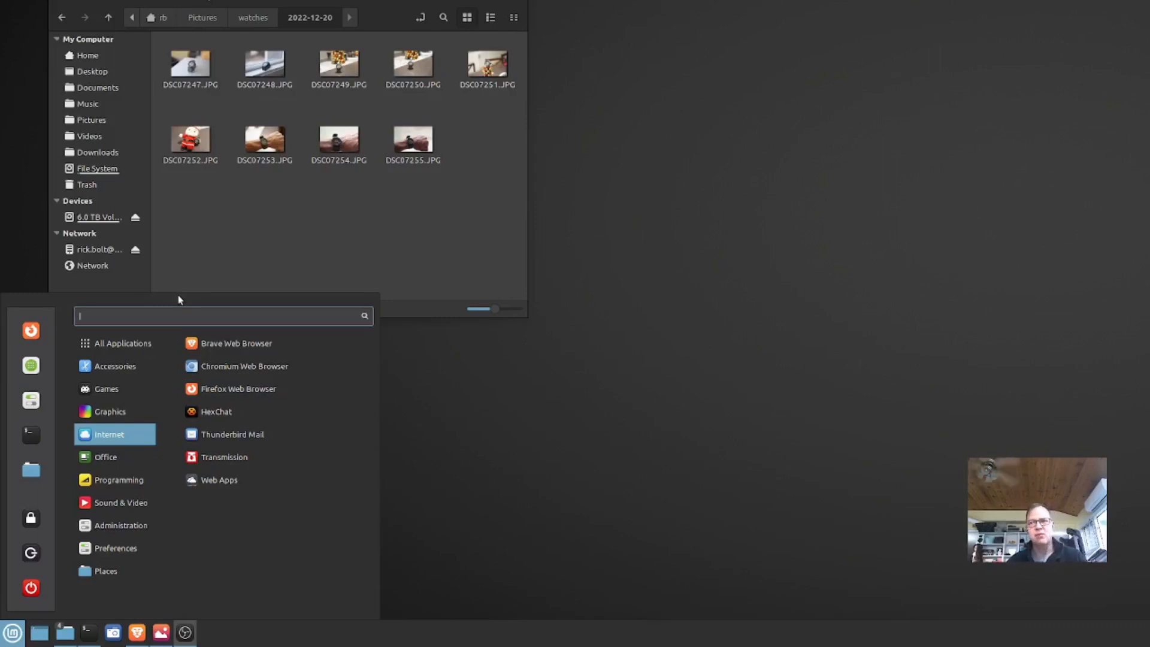
pyautogui.write('g')
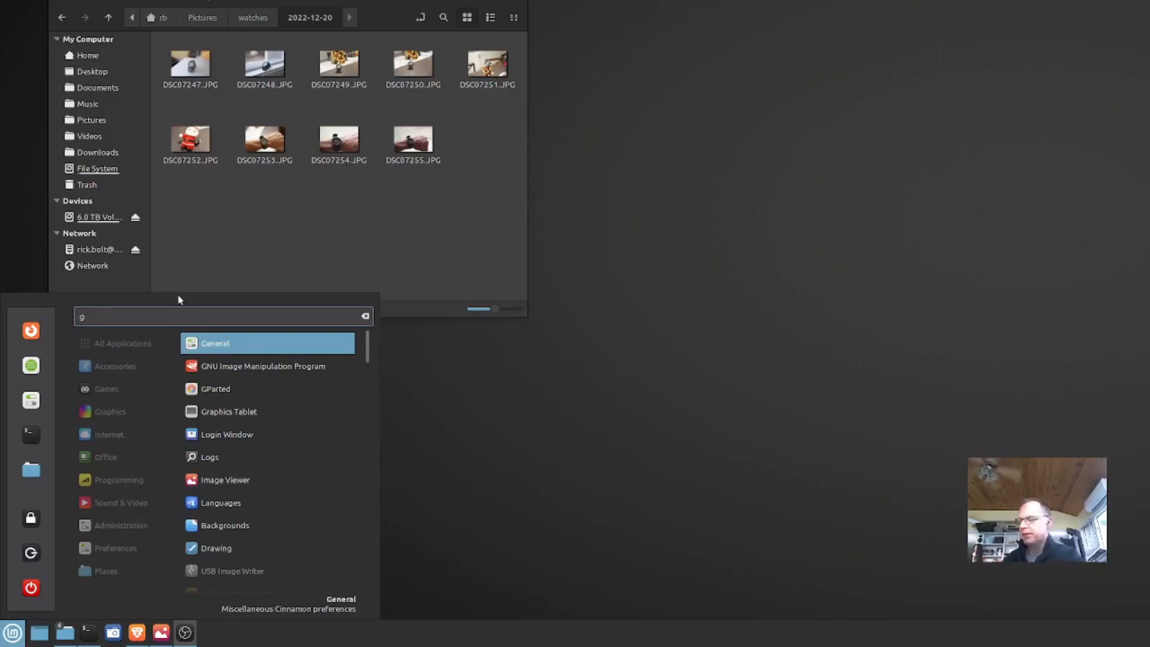
pyautogui.write('lmp')
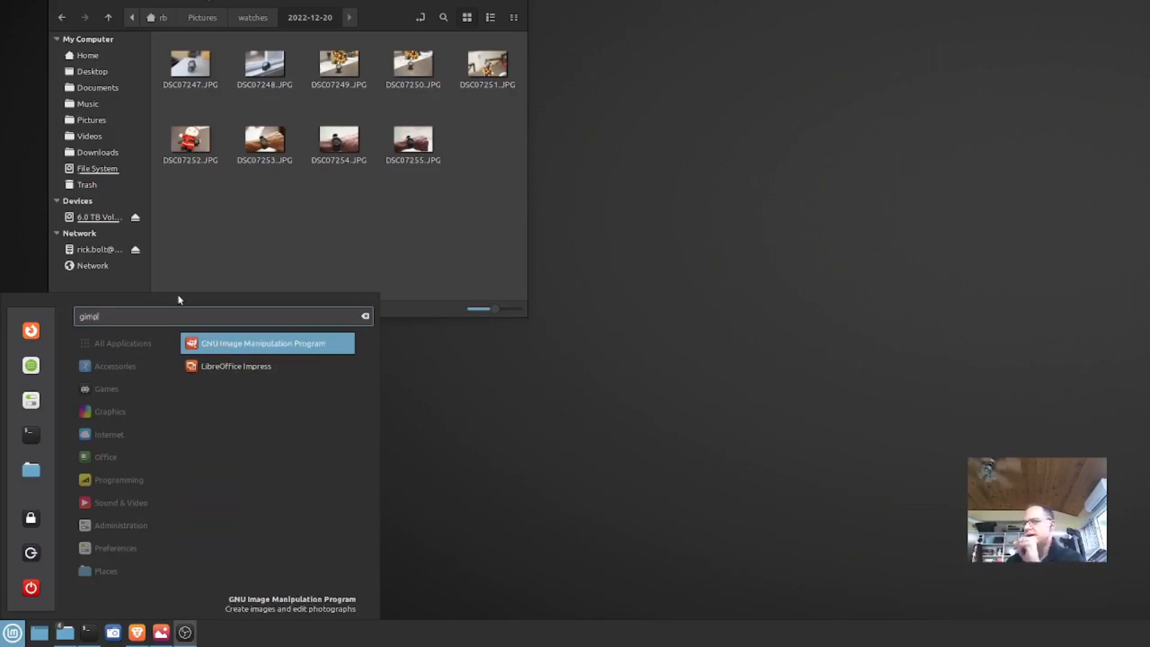
pyautogui.press('Return')
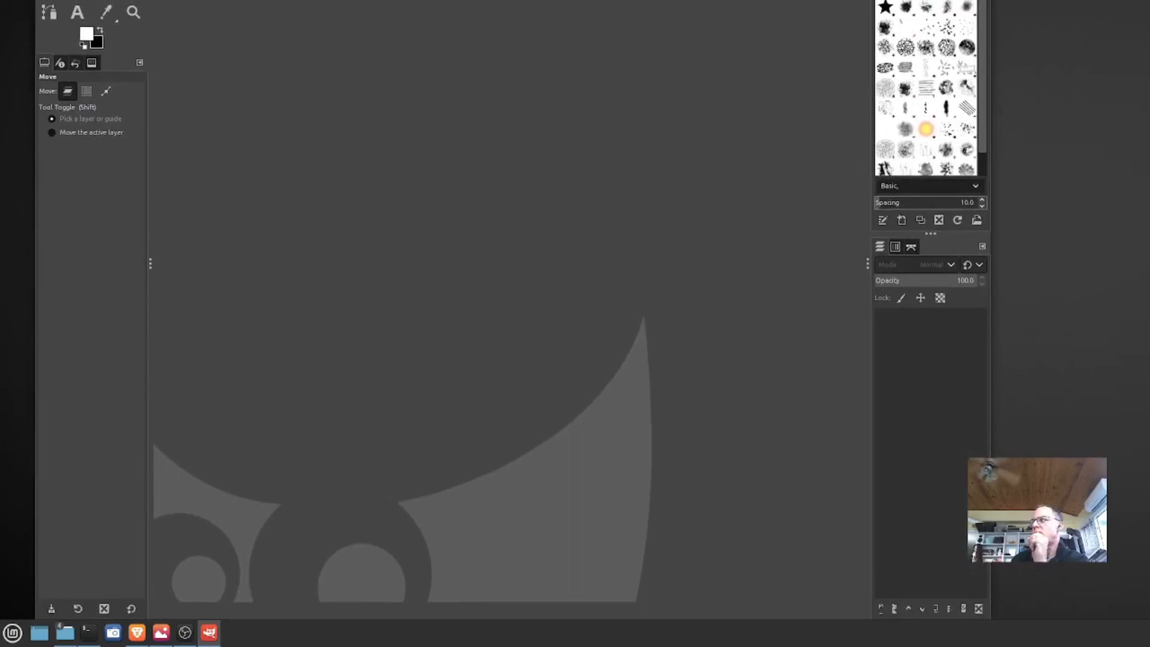
# Shrink and reposition the GIMP window, and open DSC07251.JPG in it from the 2022-12-20 folder
pyautogui.moveTo(987, 616); pyautogui.dragTo(916, 519)
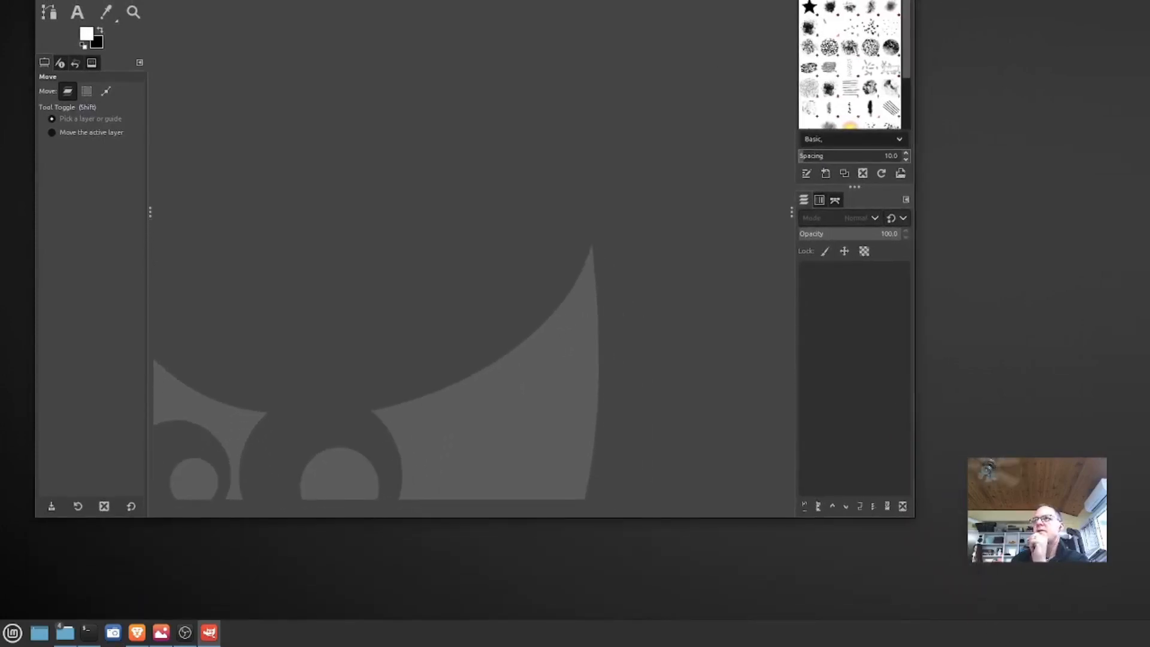
pyautogui.moveTo(690, 0); pyautogui.dragTo(692, 0)
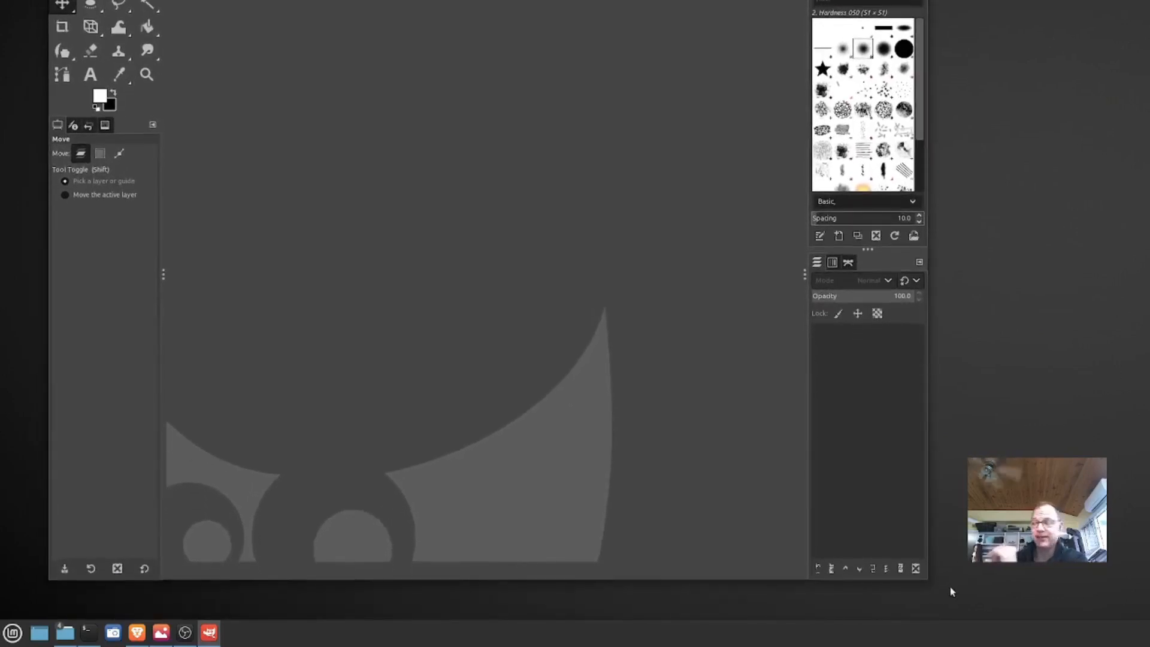
pyautogui.moveTo(919, 576); pyautogui.dragTo(849, 493)
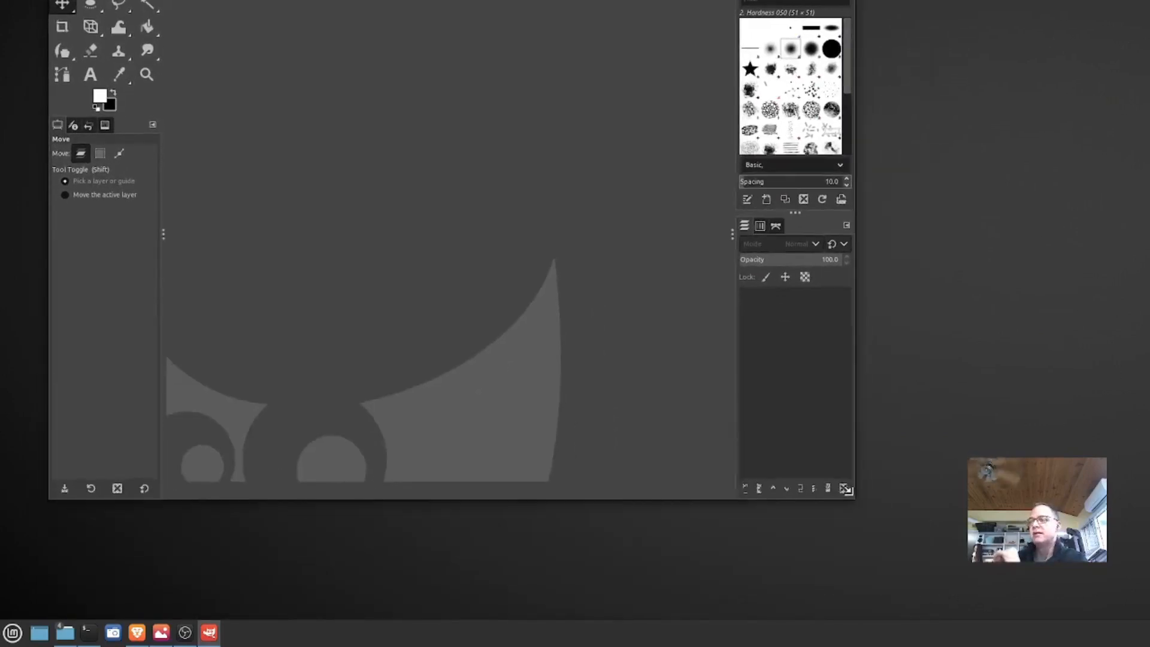
pyautogui.moveTo(584, 0); pyautogui.dragTo(584, 61)
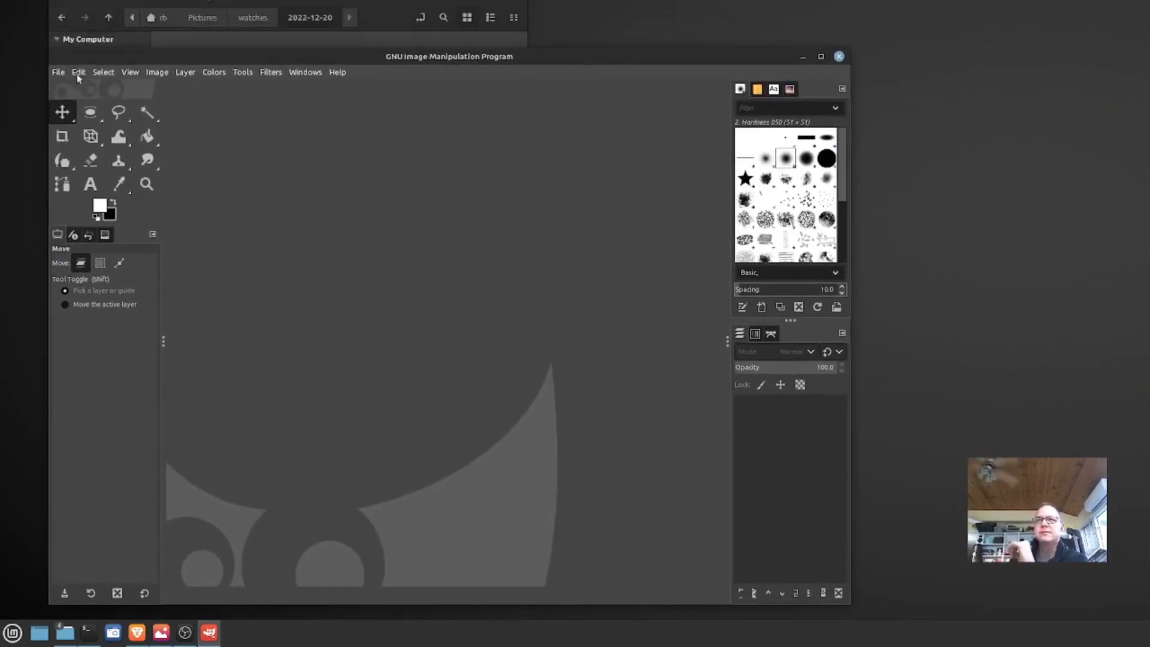
pyautogui.click(397, 37)
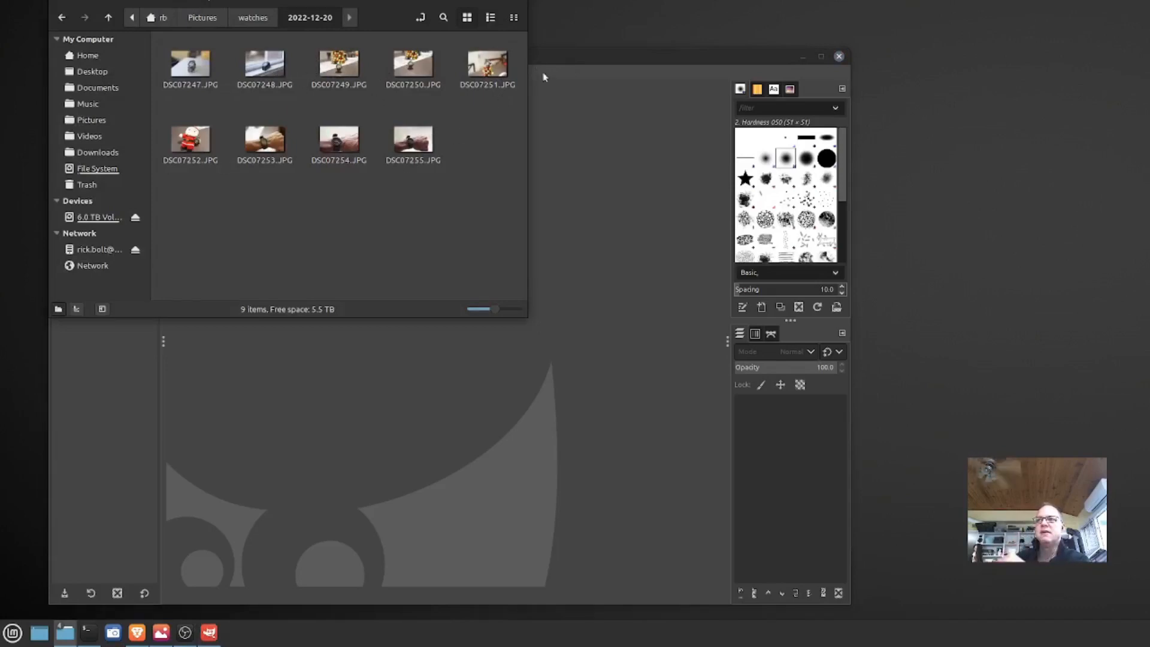
pyautogui.moveTo(488, 64); pyautogui.dragTo(419, 434)
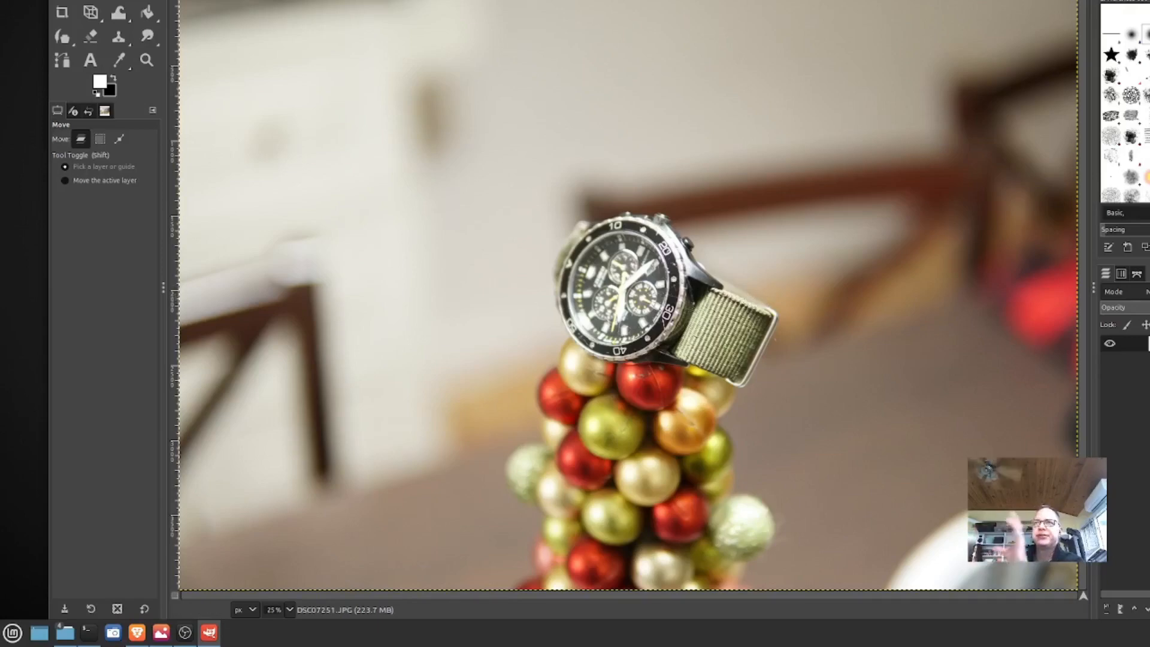
# Scale the watch photo to a width of 1980 px, keeping its proportions
pyautogui.click(156, 0)
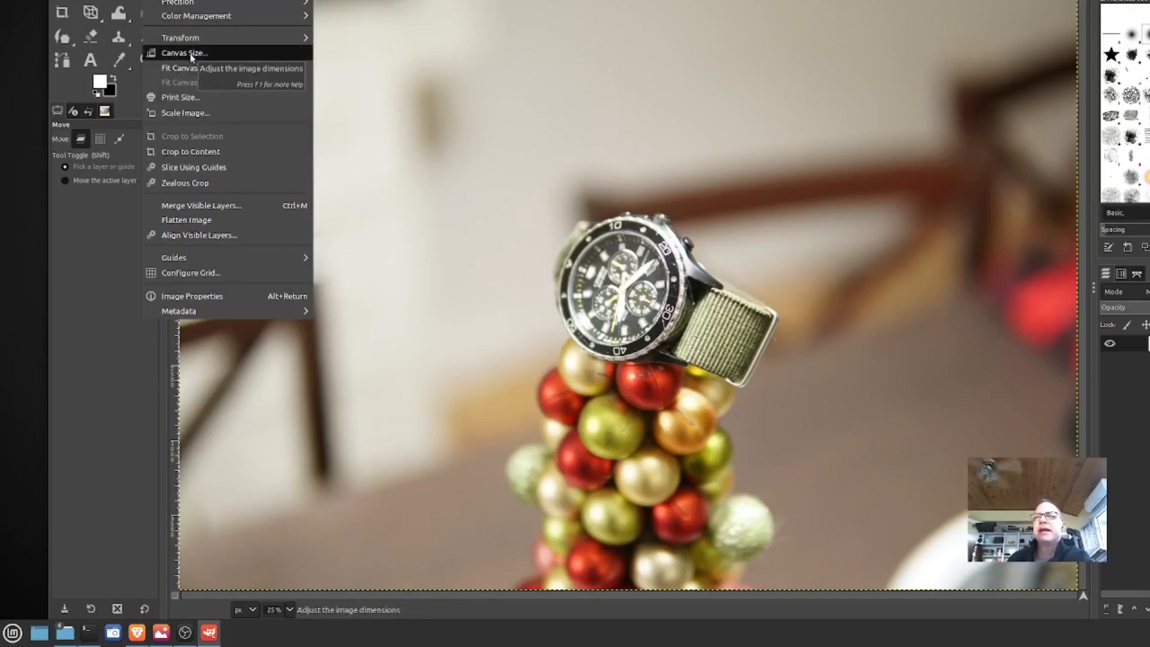
pyautogui.click(192, 116)
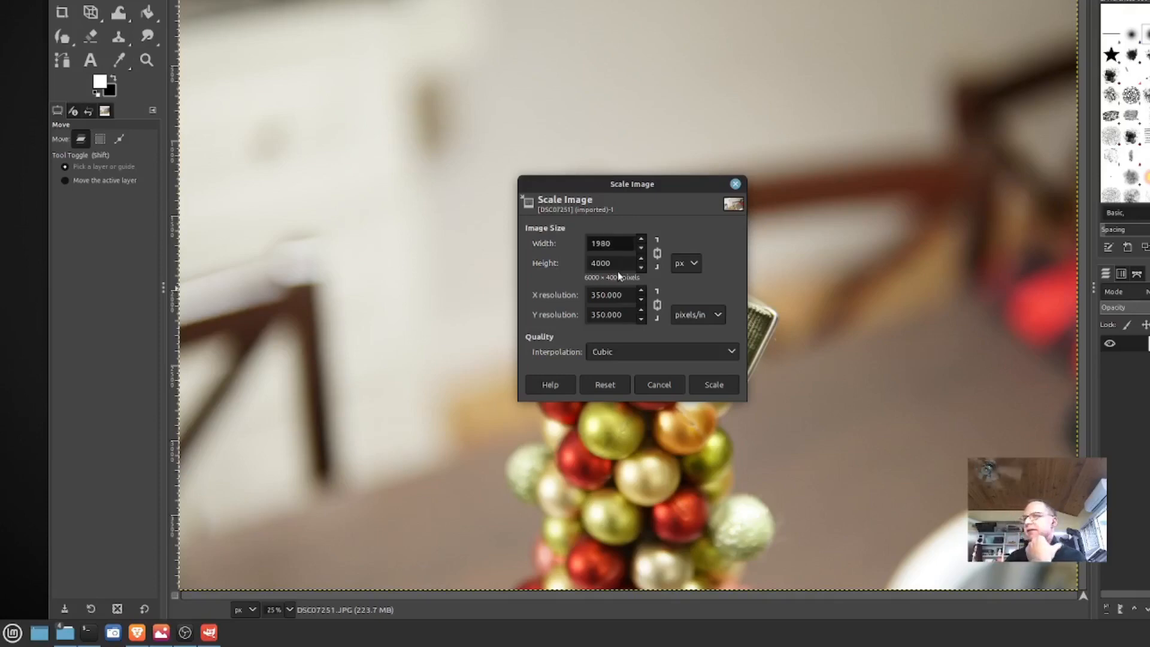
pyautogui.click(716, 384)
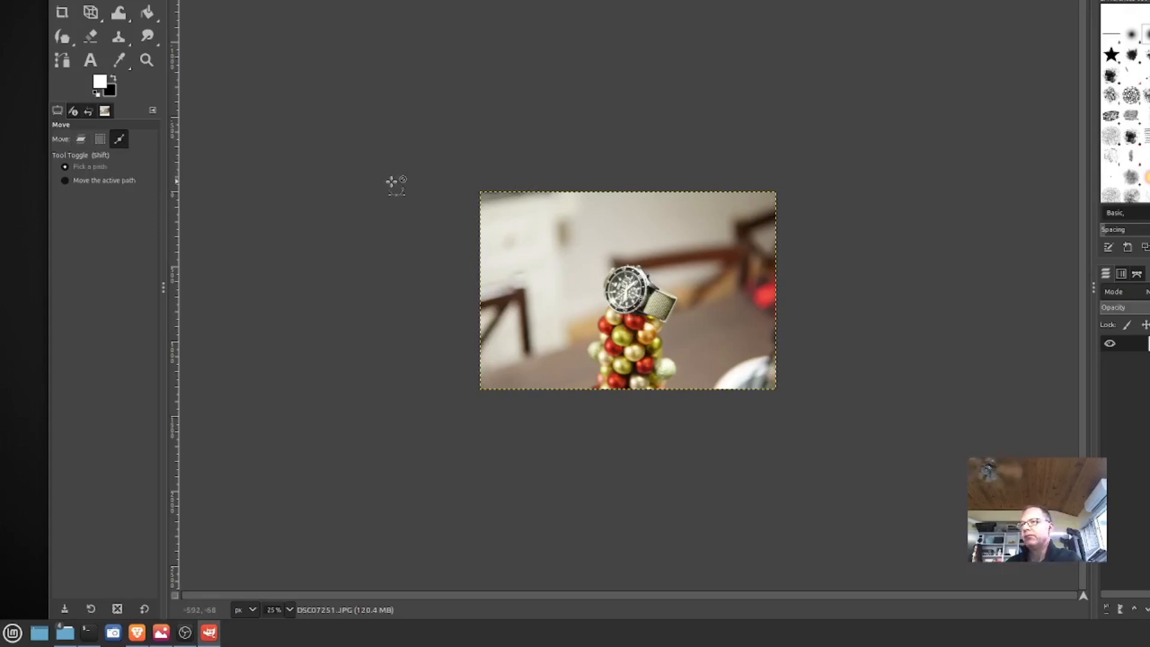
# Enlarge the view of the scaled photo to 66.7%
pyautogui.click(129, 0)
pyautogui.moveTo(156, 0)
pyautogui.press('Escape')
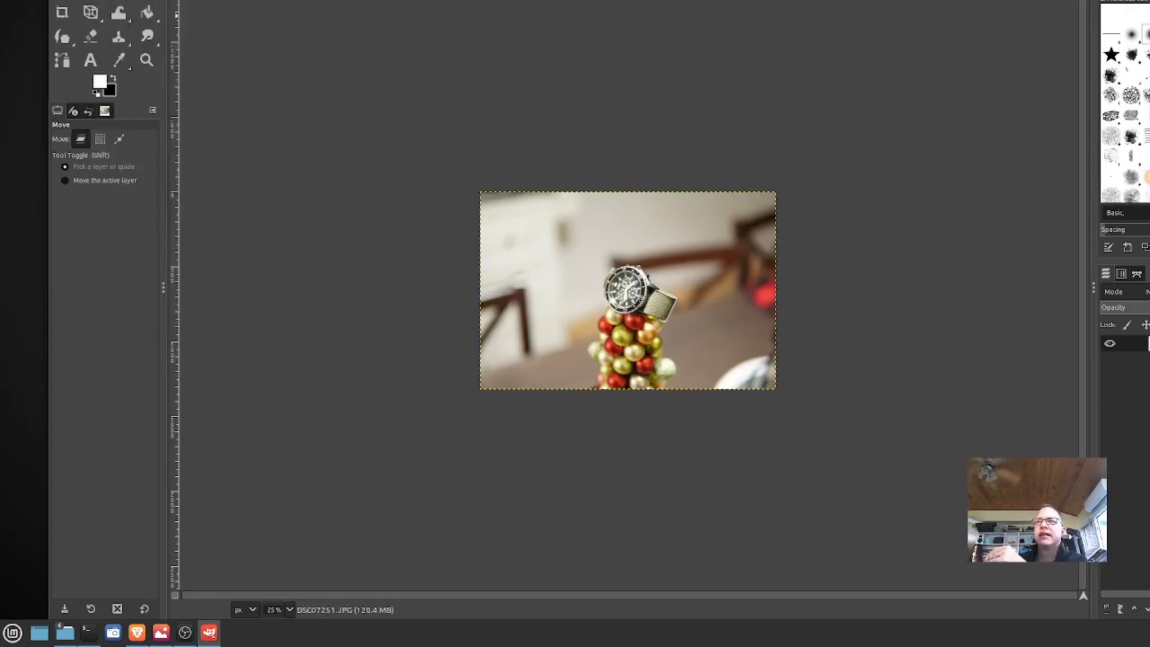
pyautogui.click(130, 1)
pyautogui.moveTo(165, 7)
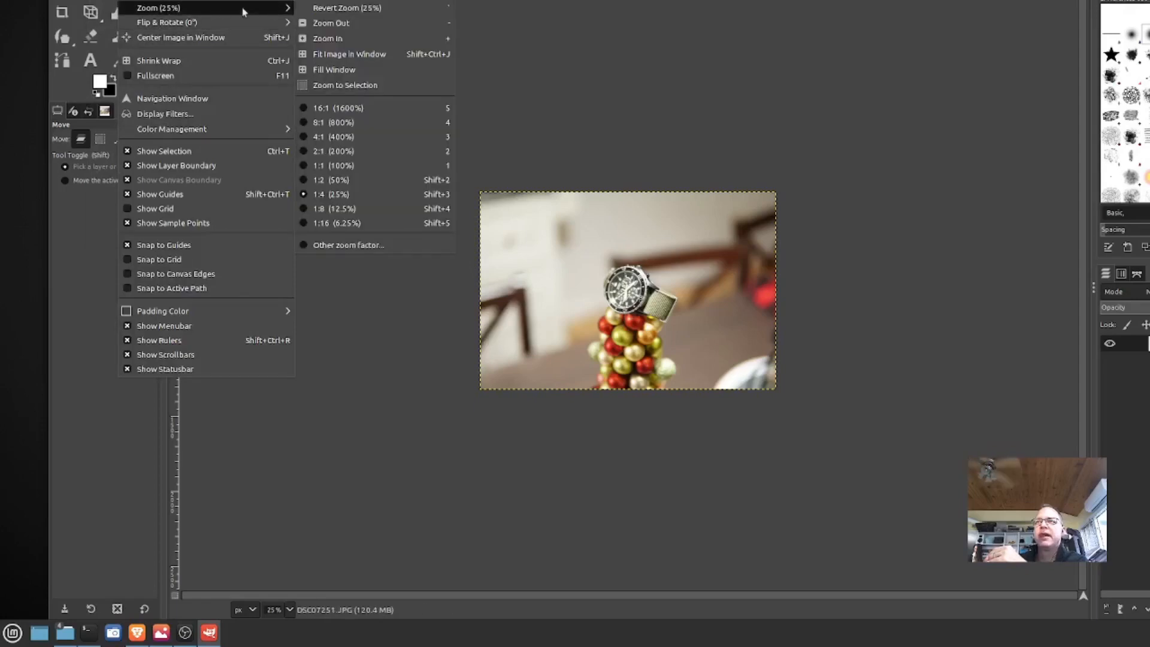
pyautogui.click(334, 40)
pyautogui.click(156, 0)
pyautogui.moveTo(129, 1)
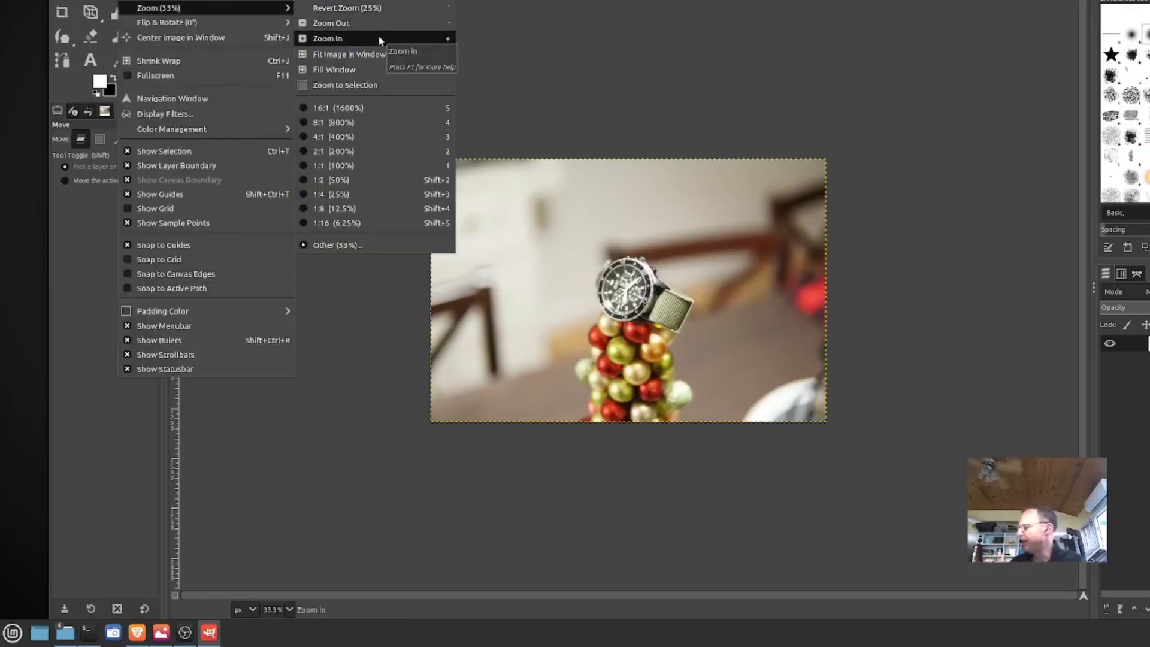
pyautogui.click(647, 84)
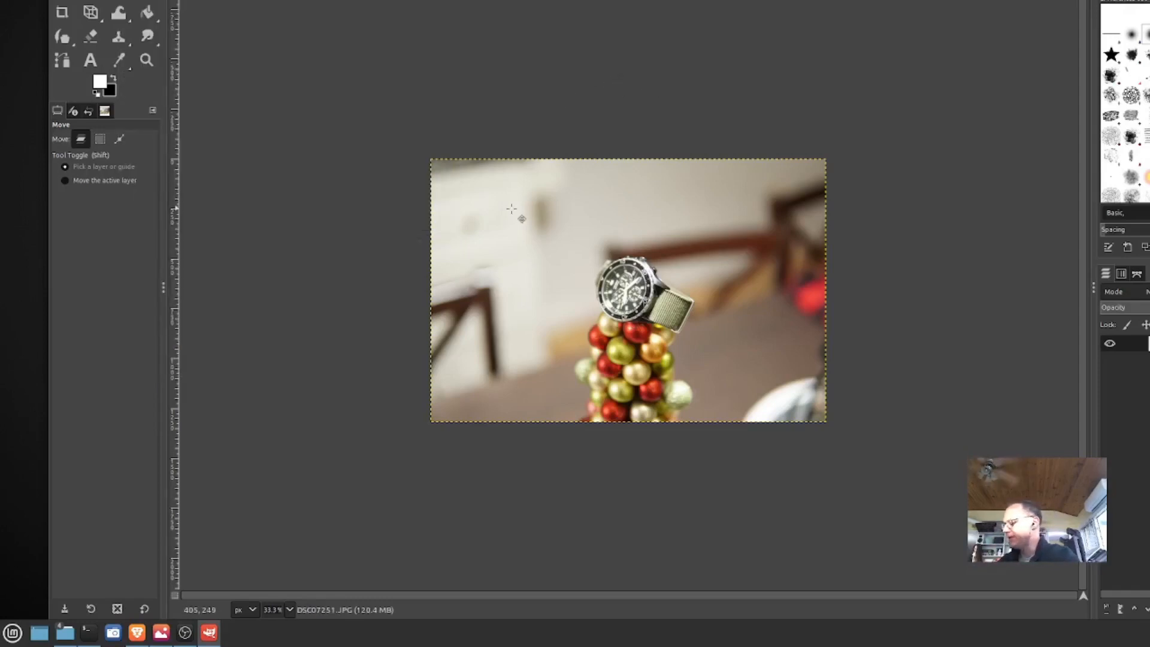
pyautogui.press('+')
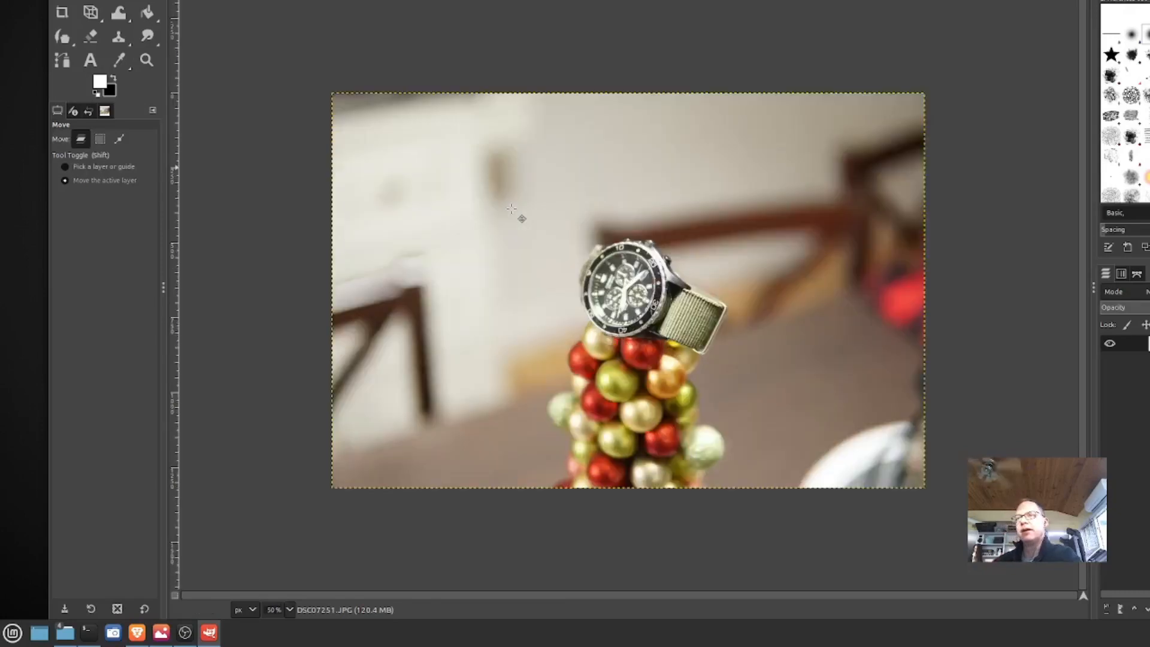
pyautogui.press('+')
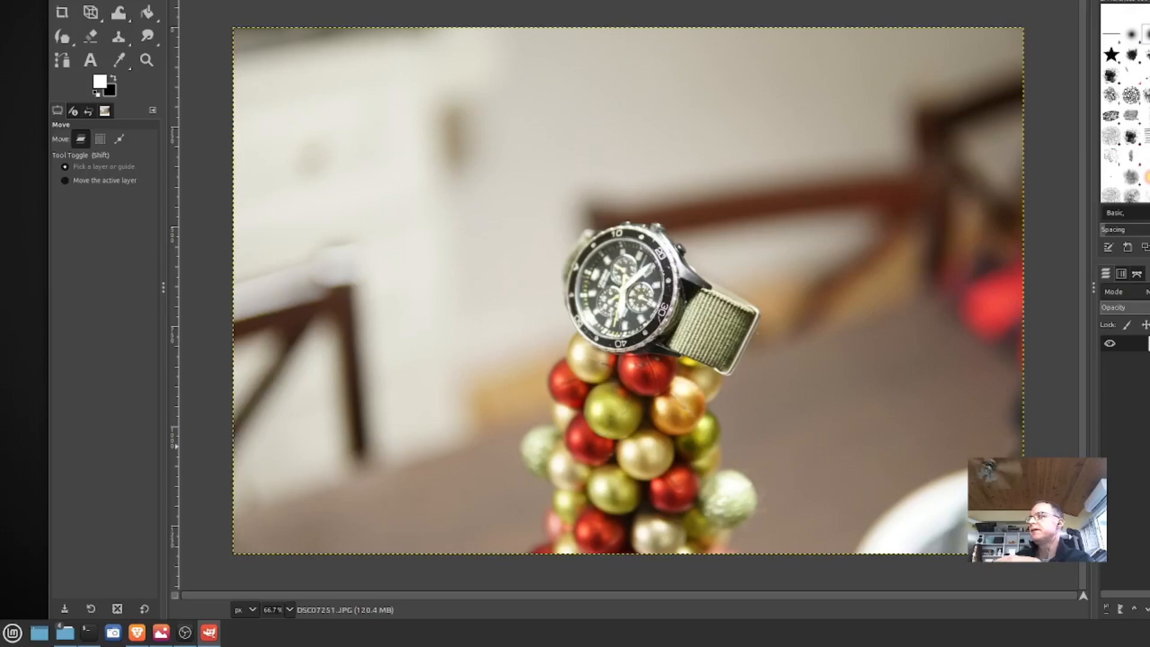
# Add a new transparent layer of 1980 × 1320 px above the photo and name it L1
pyautogui.hotkey('ctrl', 'shift', 'n')
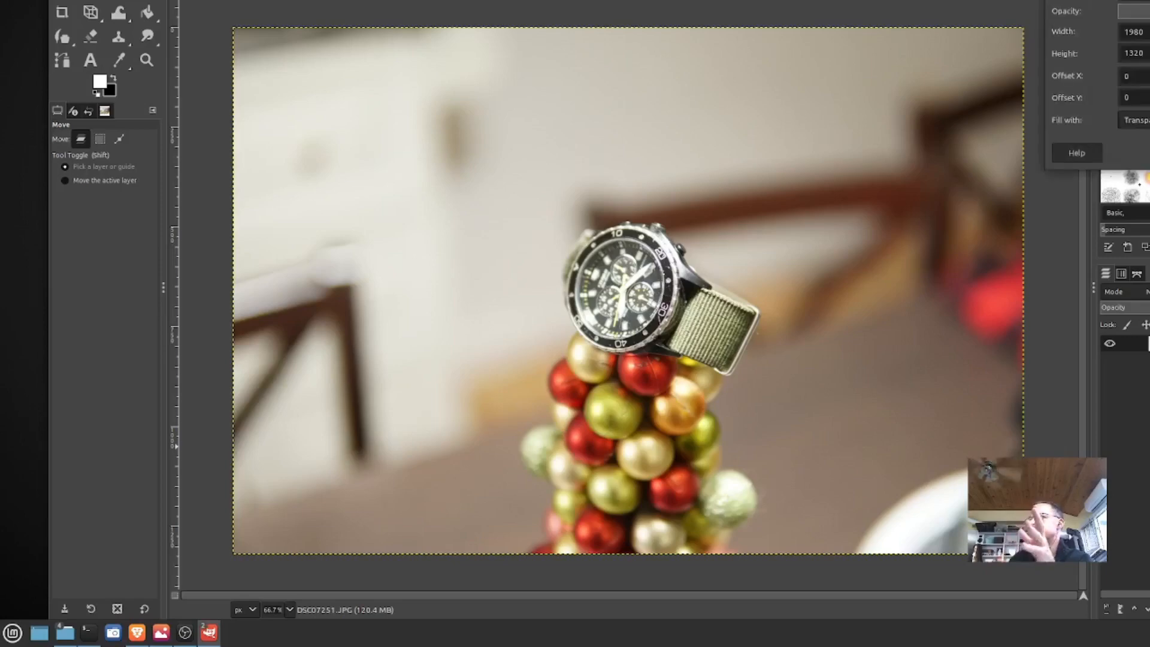
pyautogui.press('Return')
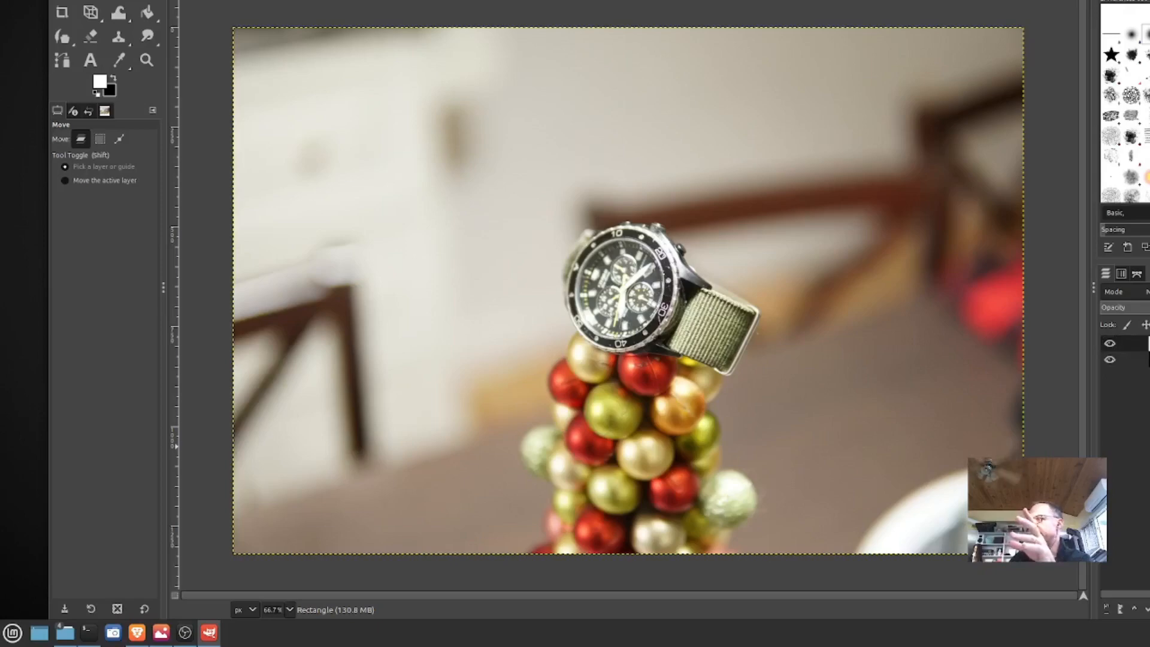
pyautogui.moveTo(1048, 2); pyautogui.dragTo(953, 0)
pyautogui.doubleClick(1106, 339)
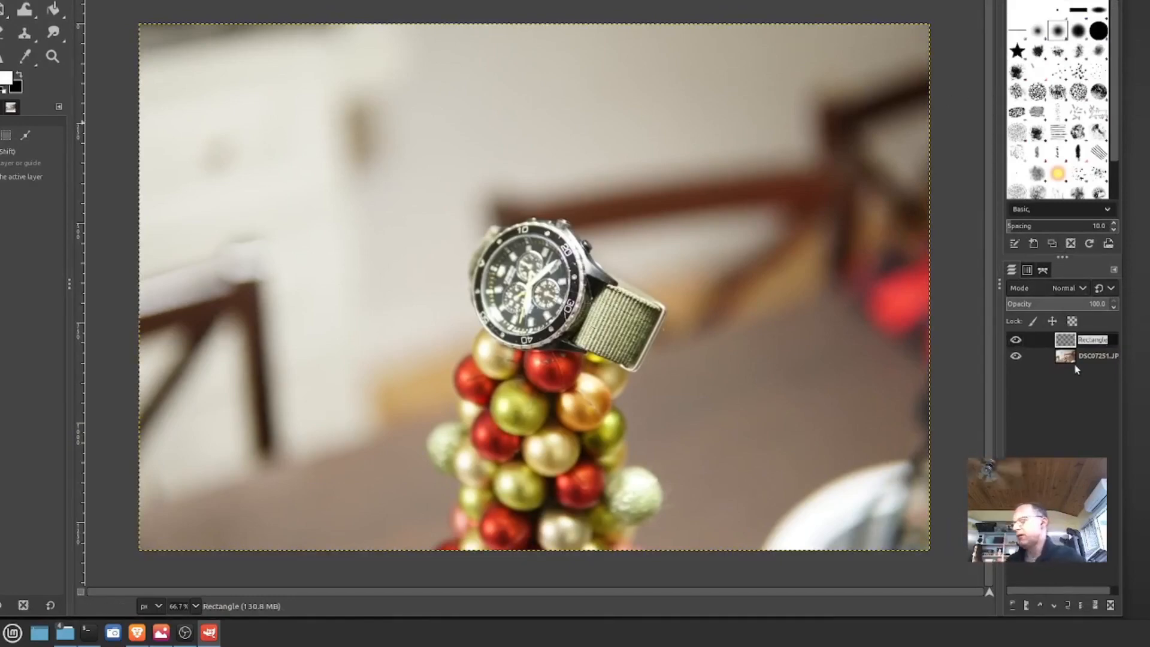
pyautogui.press('BackSpace')
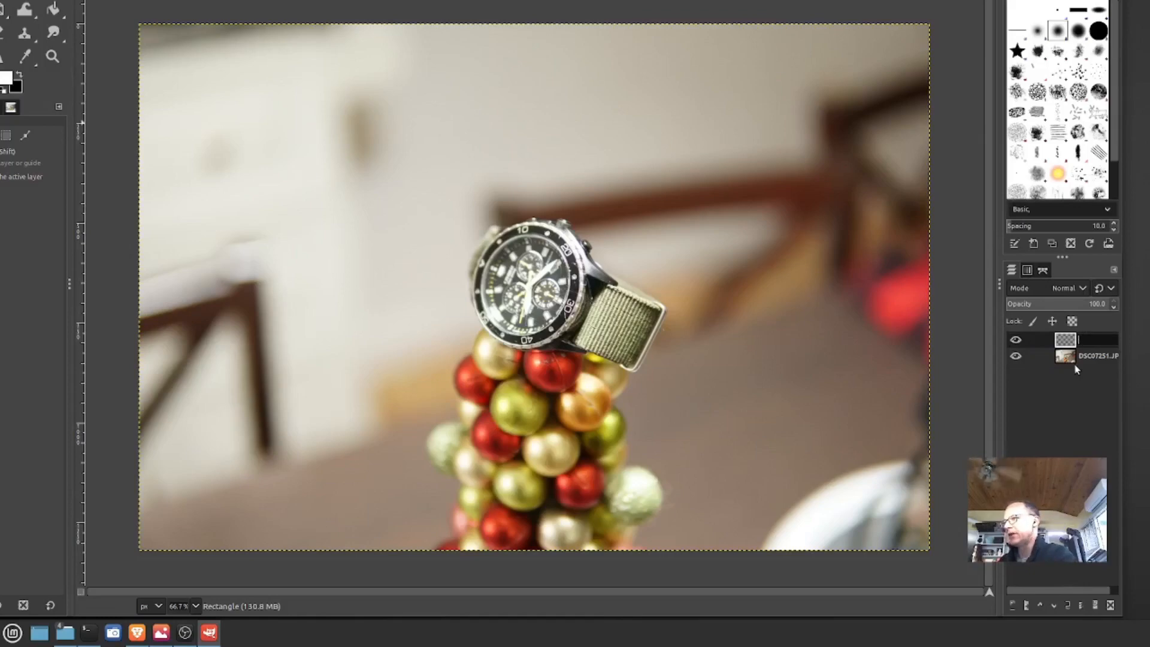
pyautogui.write('L1')
pyautogui.press('Return')
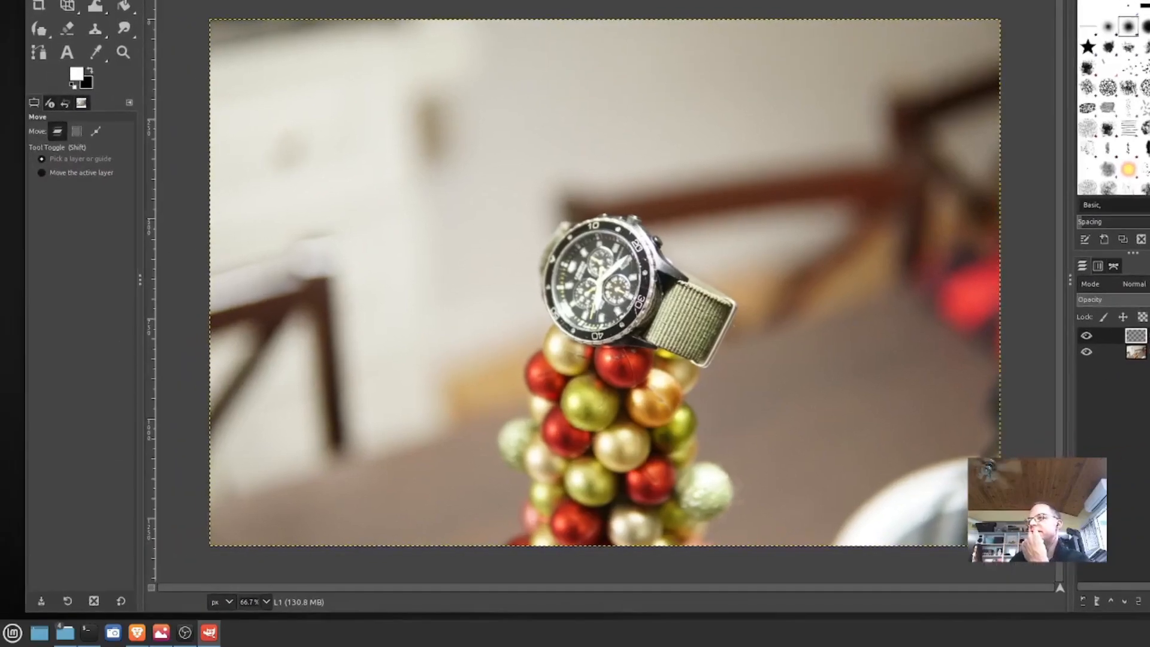
# Start a text box in the upper-left area of the photo with a text size of 112 px
pyautogui.click(71, 51)
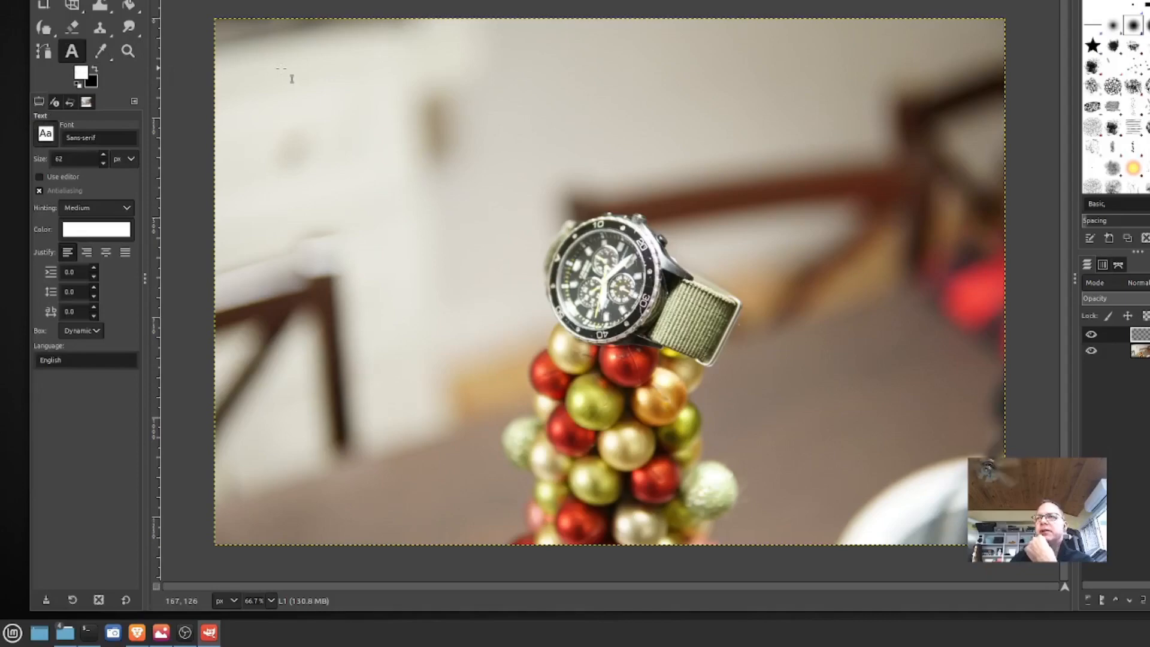
pyautogui.click(280, 70)
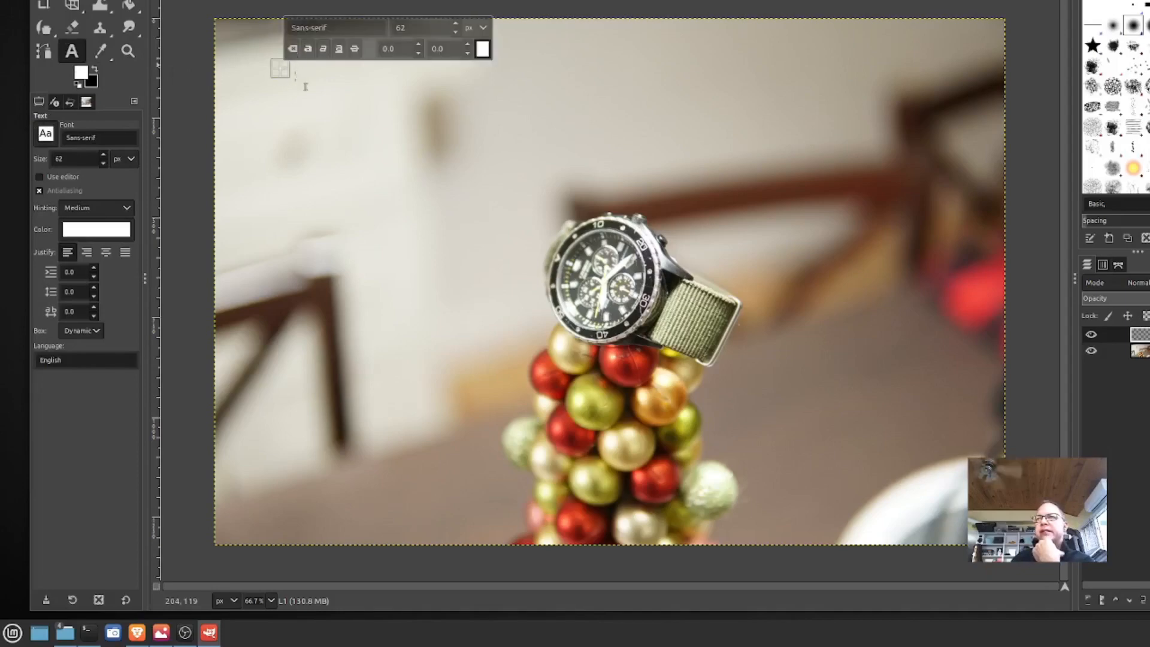
pyautogui.click(459, 26)
pyautogui.click(459, 25)
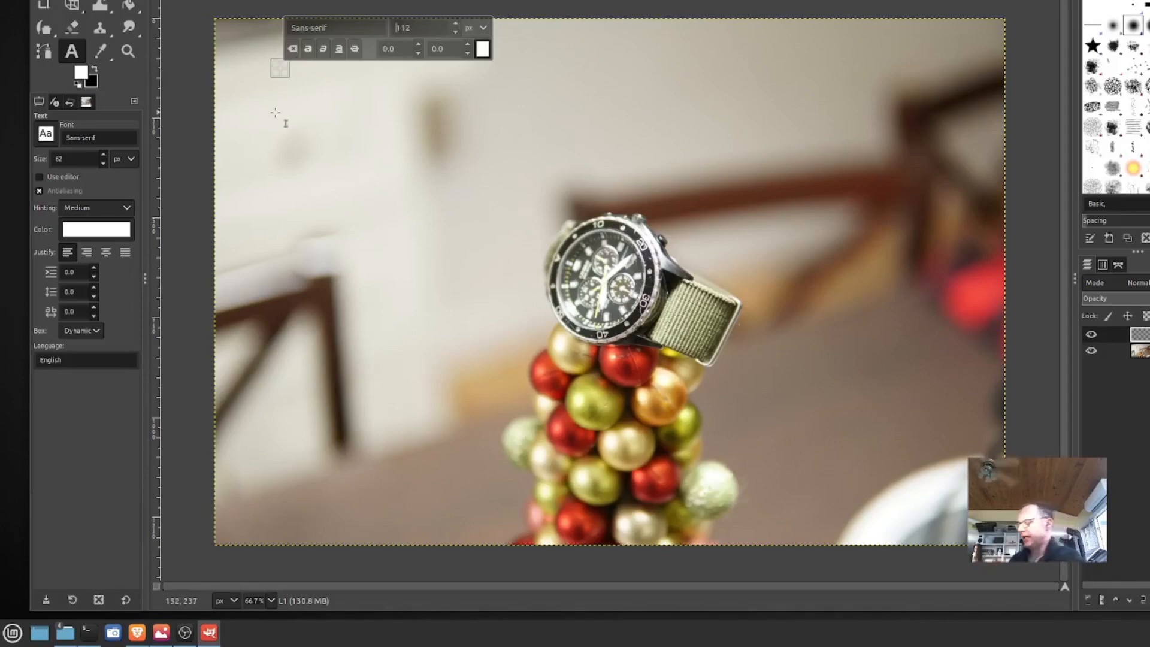
pyautogui.write('Citizen E')
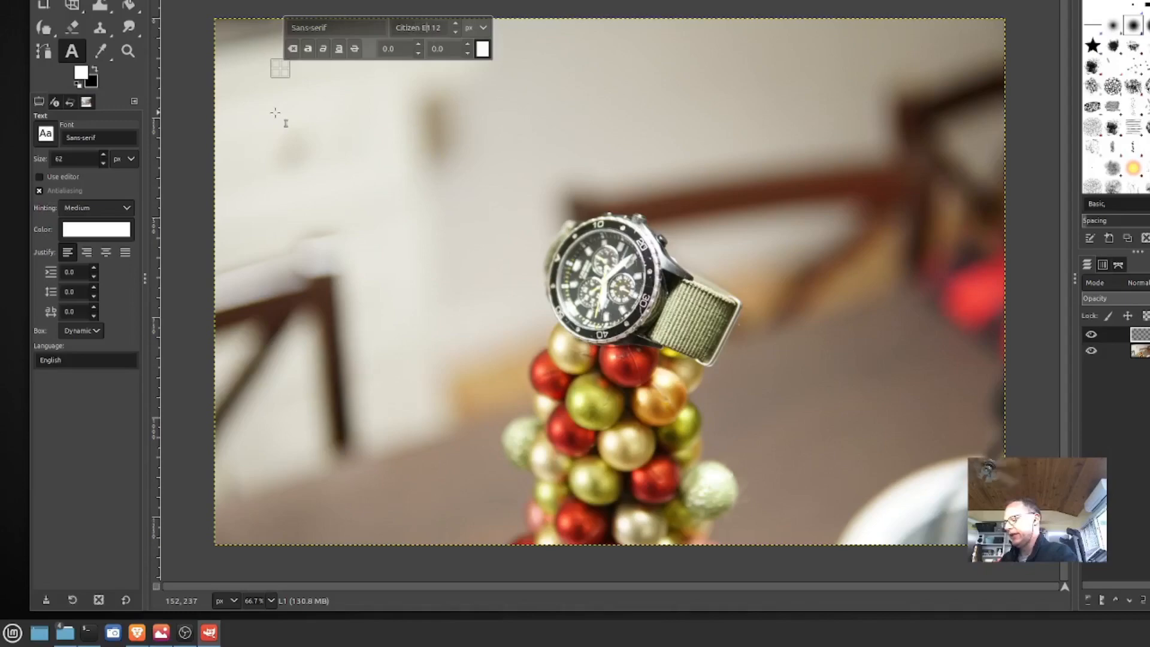
pyautogui.write('81')
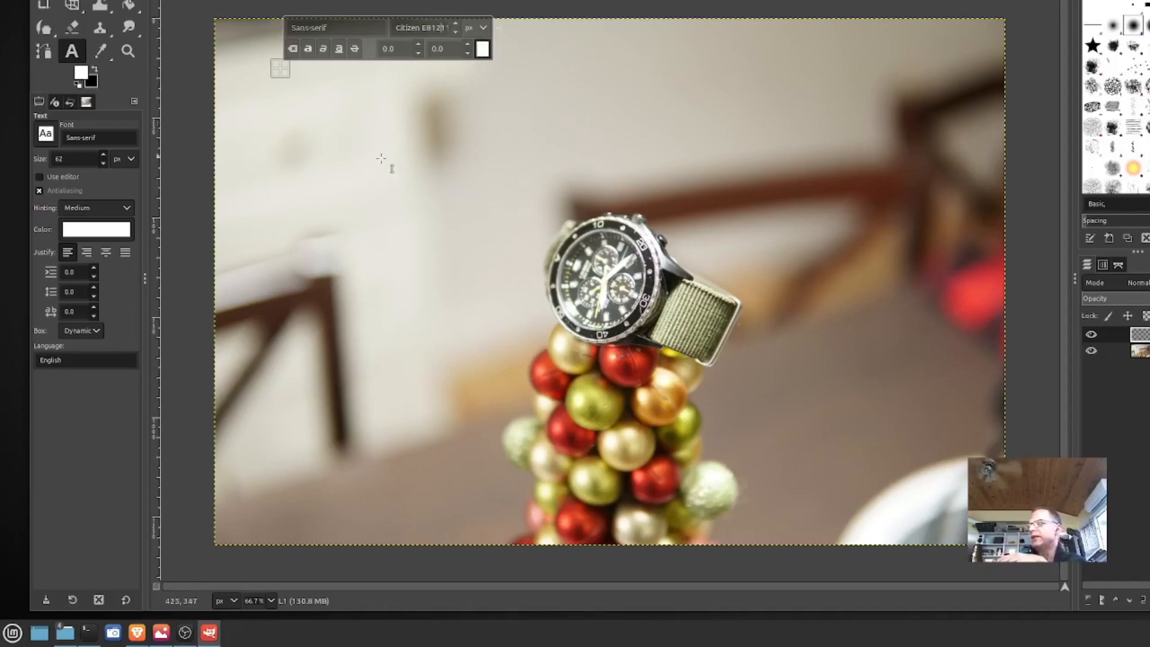
pyautogui.click(302, 111)
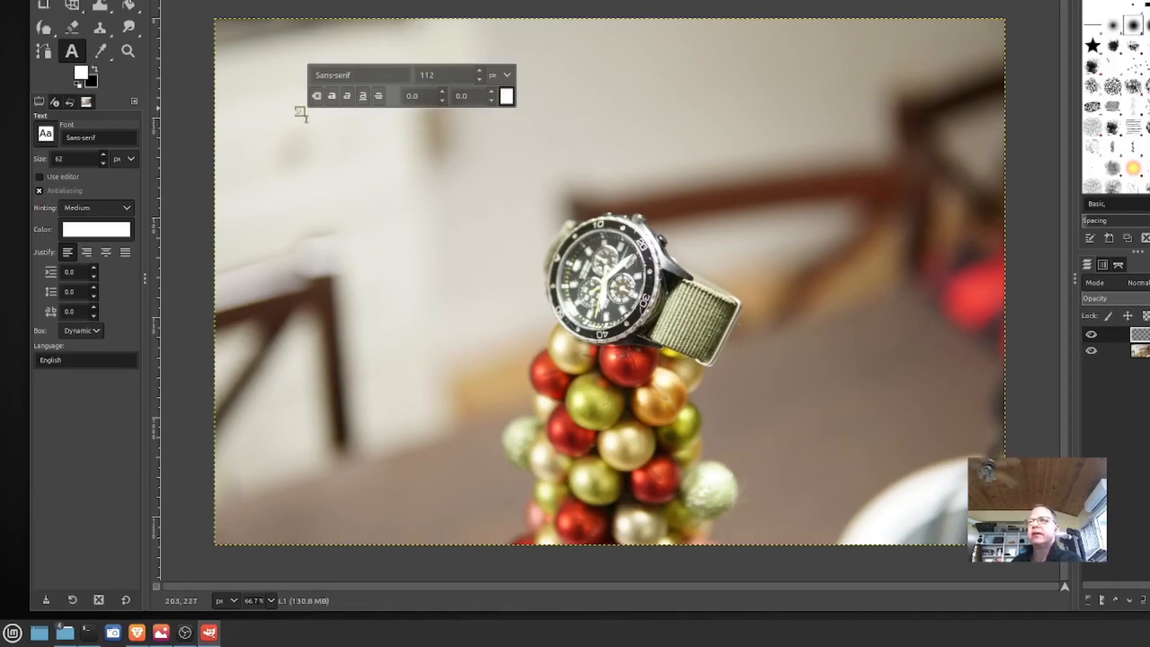
# Enter the title "Citizen E812 Update" in the text box and switch to the Move tool
pyautogui.write('Citizen e812')
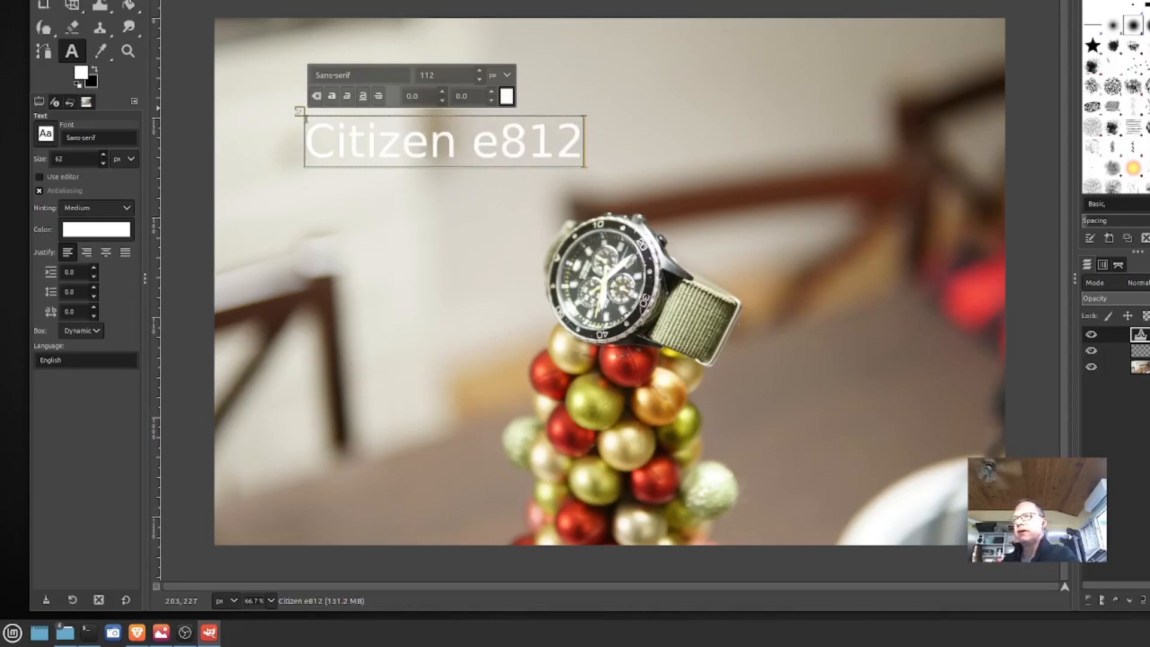
pyautogui.press('BackSpace')
pyautogui.write('===')
pyautogui.press('BackSpace')
pyautogui.press('BackSpace')
pyautogui.press('BackSpace')
pyautogui.press('BackSpace')
pyautogui.press('BackSpace')
pyautogui.press('BackSpace')
pyautogui.press('BackSpace')
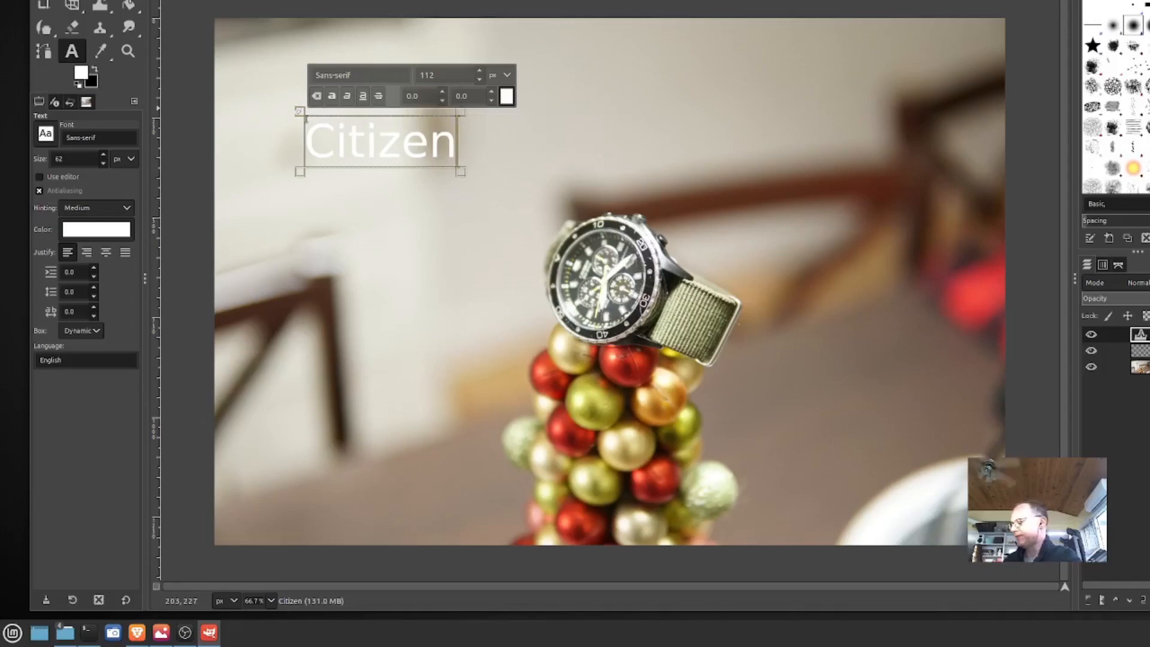
pyautogui.write('E')
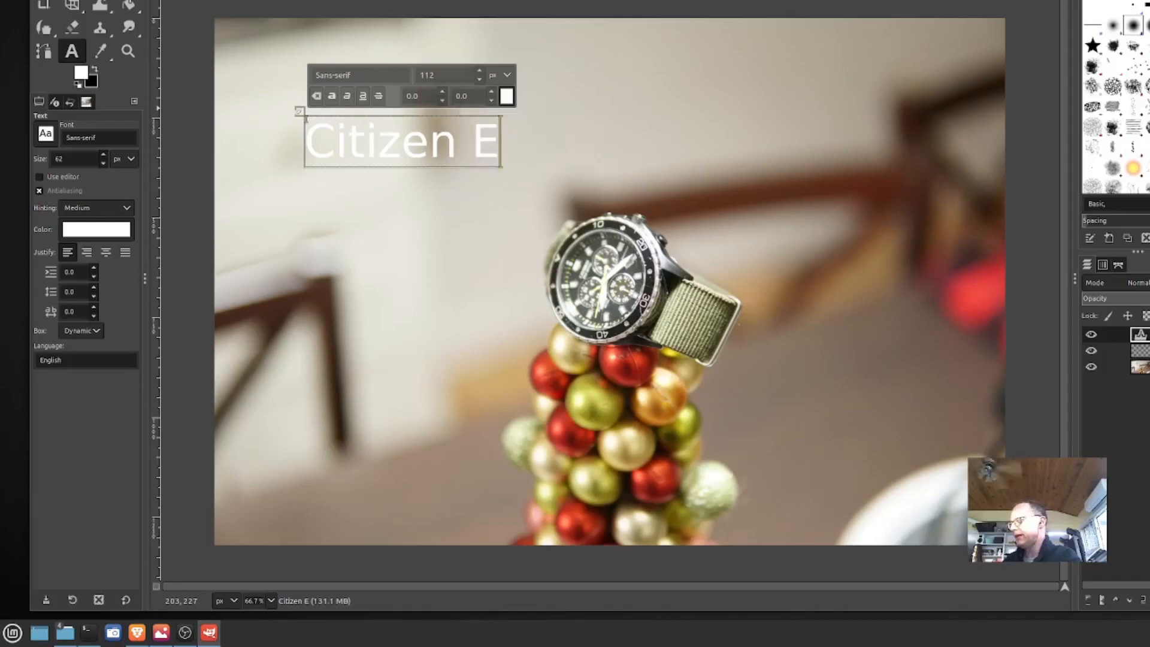
pyautogui.write('812 Update')
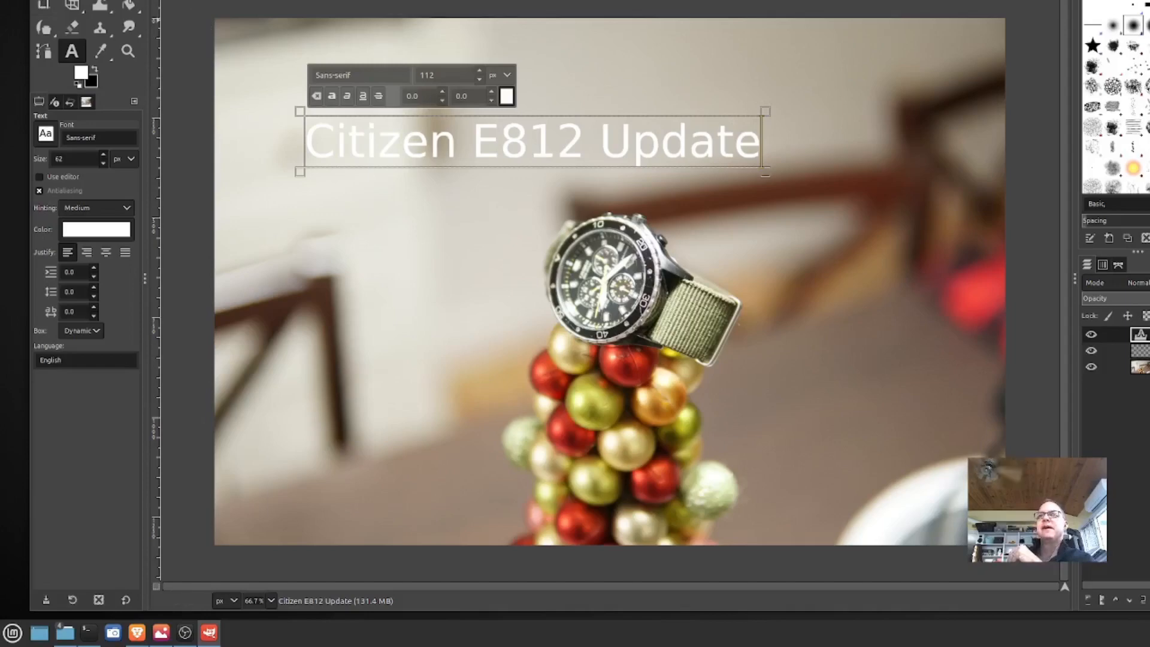
pyautogui.press('m')
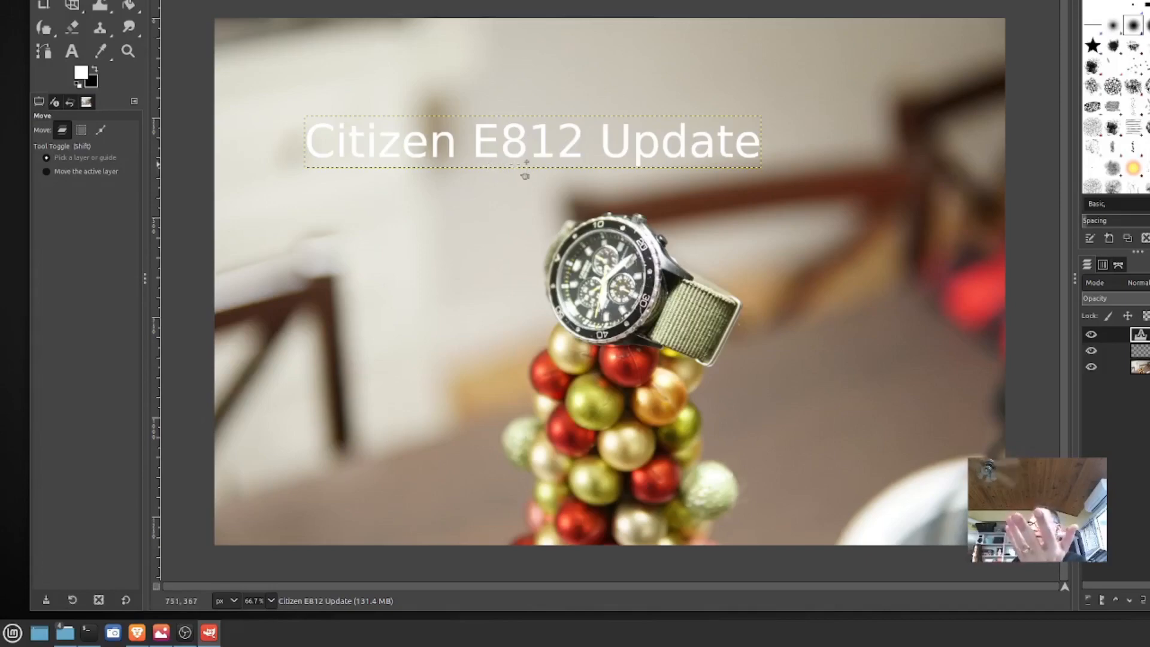
# On layer L1, make a rectangular selection of about 1330 × 271 px around the title text
pyautogui.click(1109, 351)
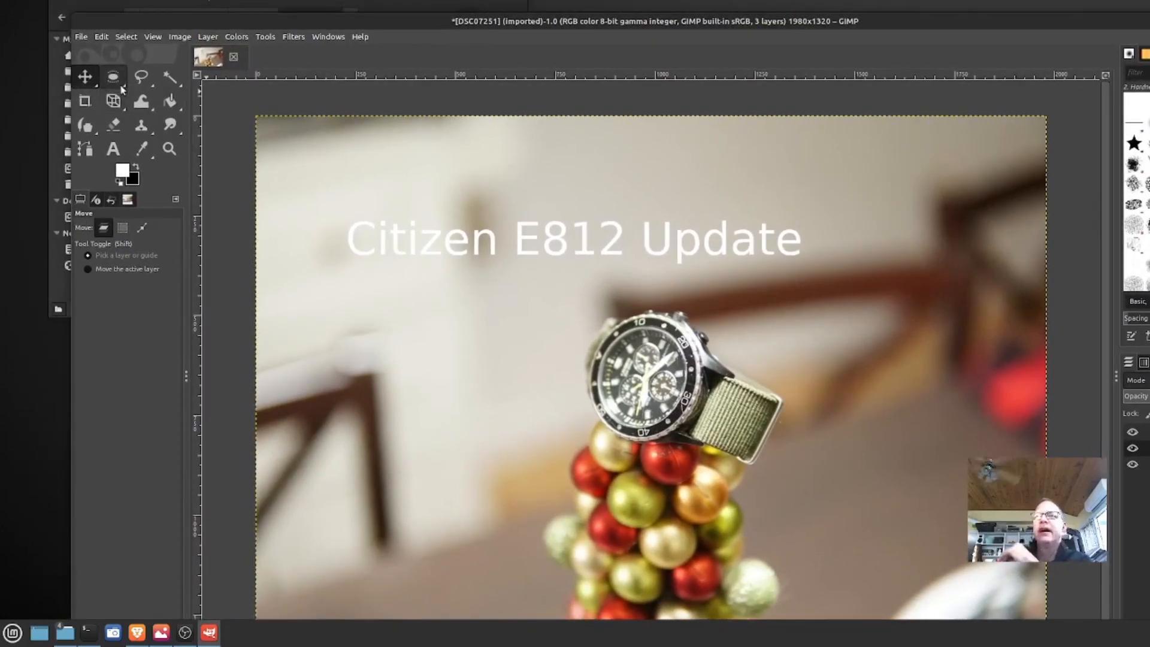
pyautogui.click(121, 84)
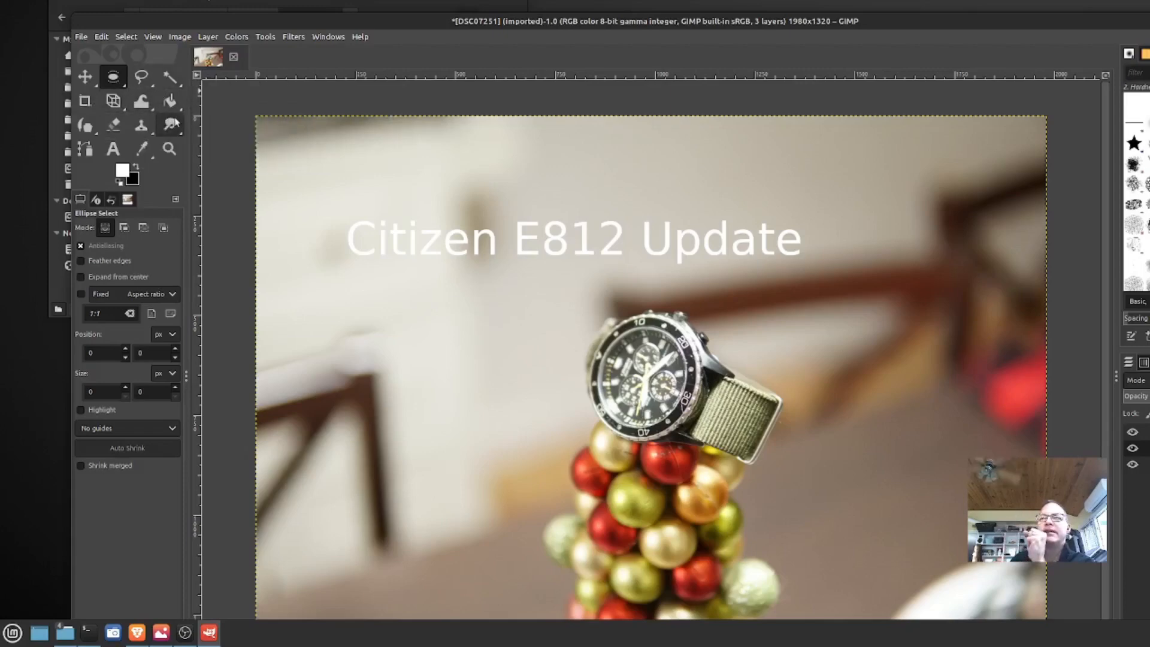
pyautogui.rightClick(124, 88)
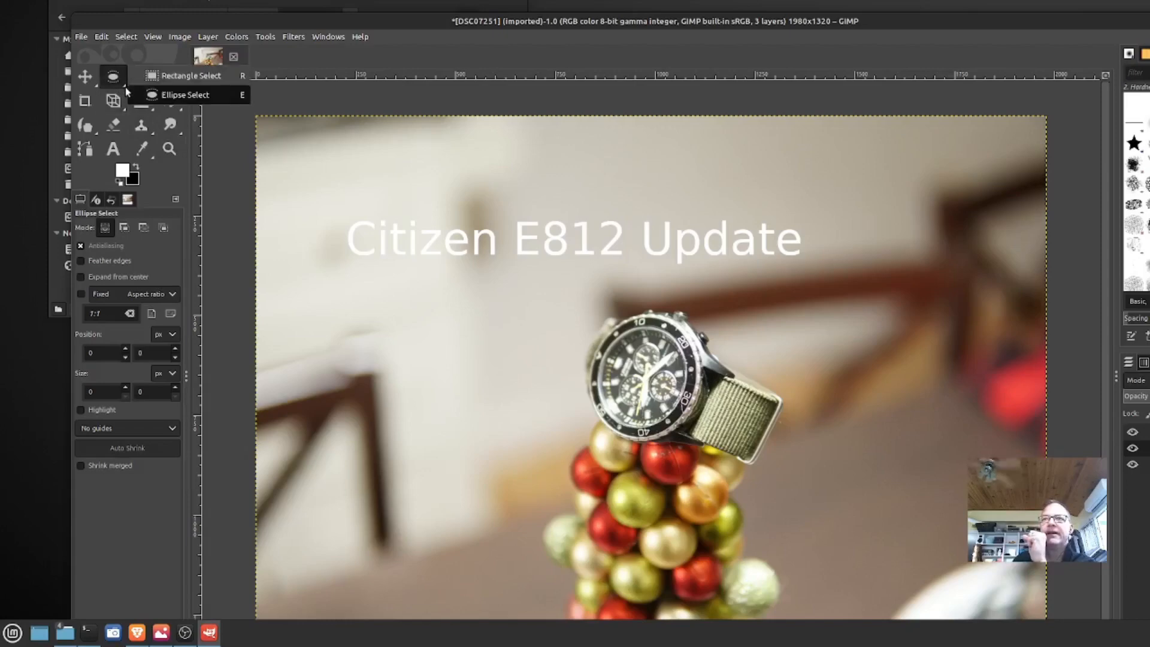
pyautogui.click(198, 76)
pyautogui.moveTo(311, 190); pyautogui.dragTo(550, 288)
pyautogui.moveTo(646, 299); pyautogui.dragTo(841, 297)
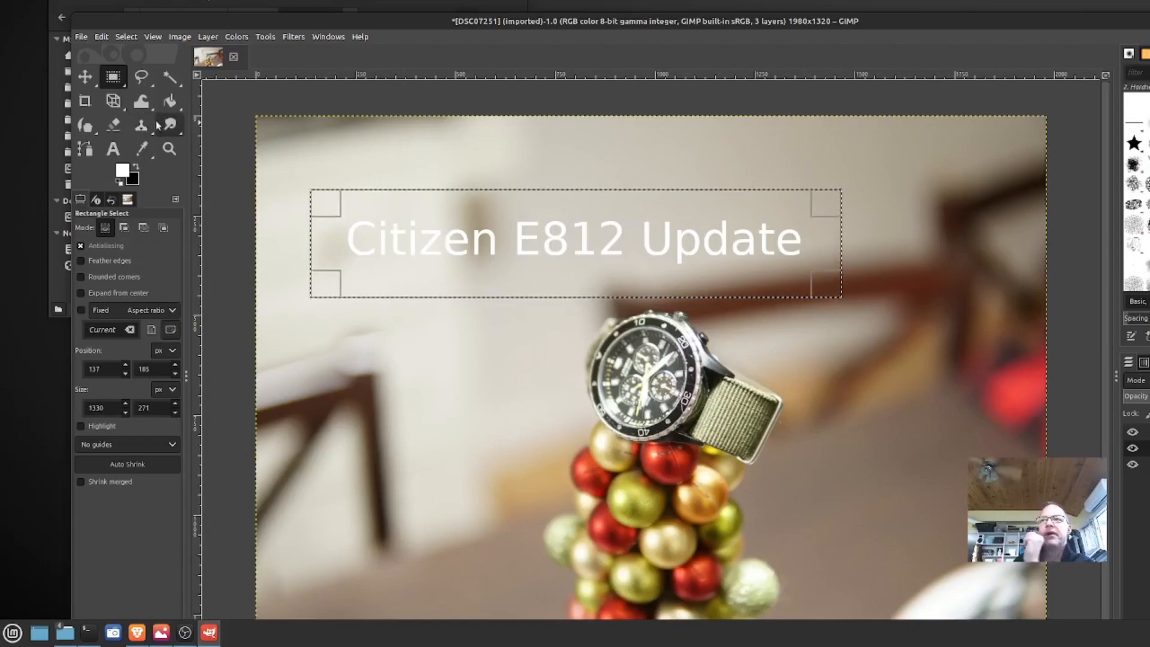
# Fill the rectangular selection around the title with black using Bucket Fill, with black swapped in as the foreground colour
pyautogui.click(170, 102)
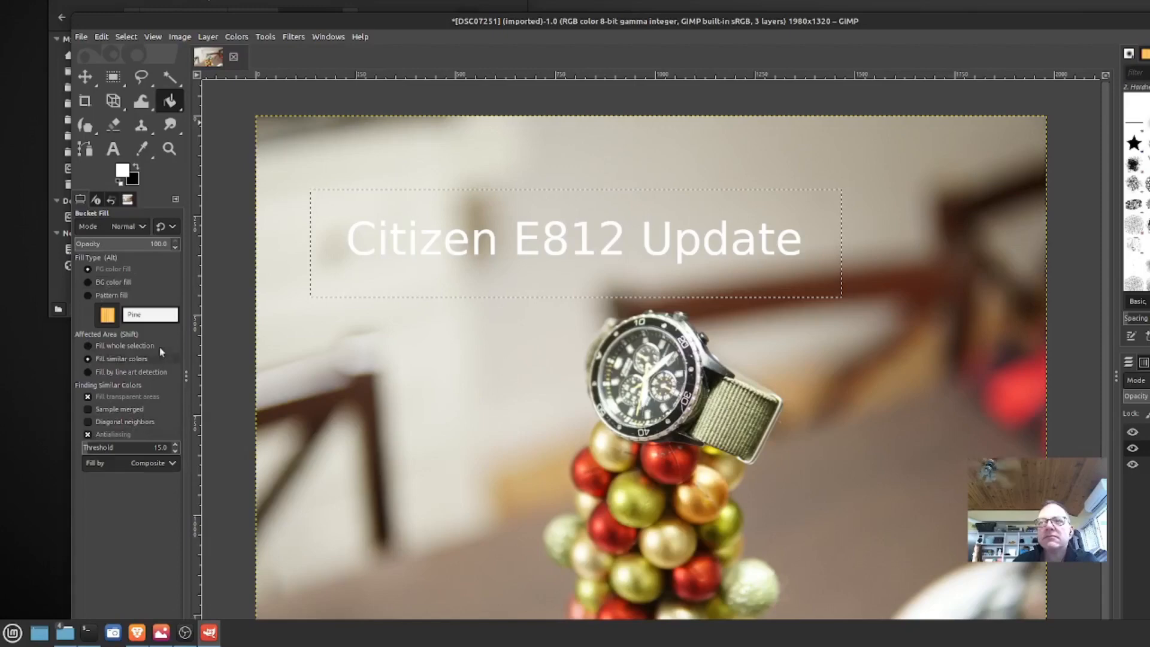
pyautogui.click(133, 179)
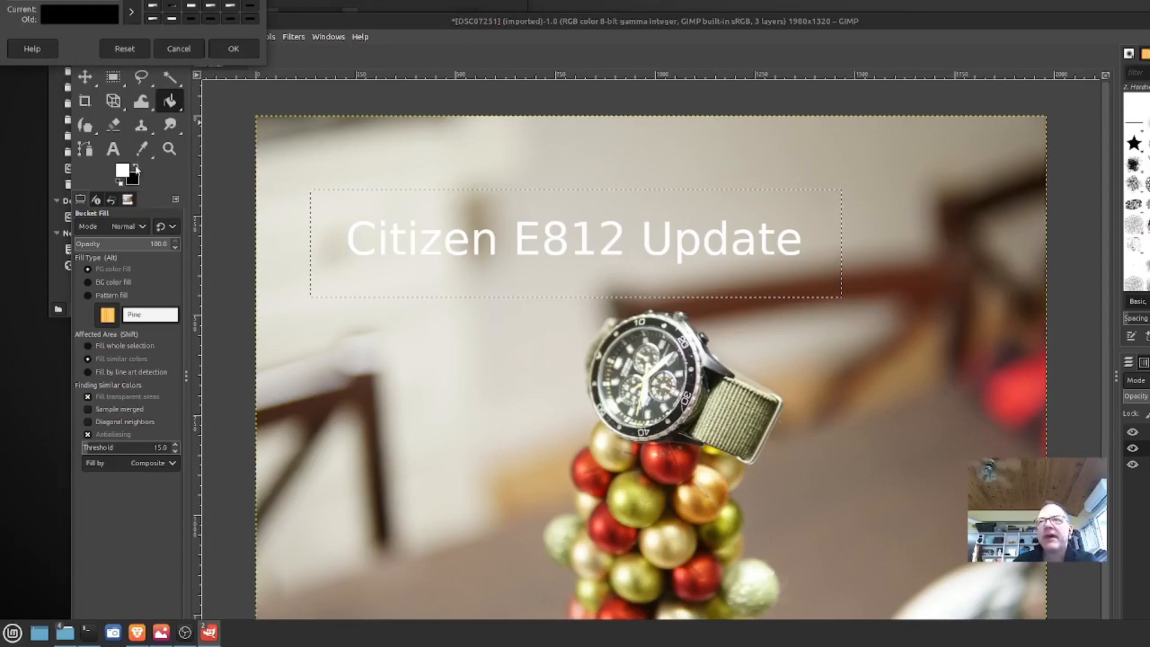
pyautogui.click(139, 170)
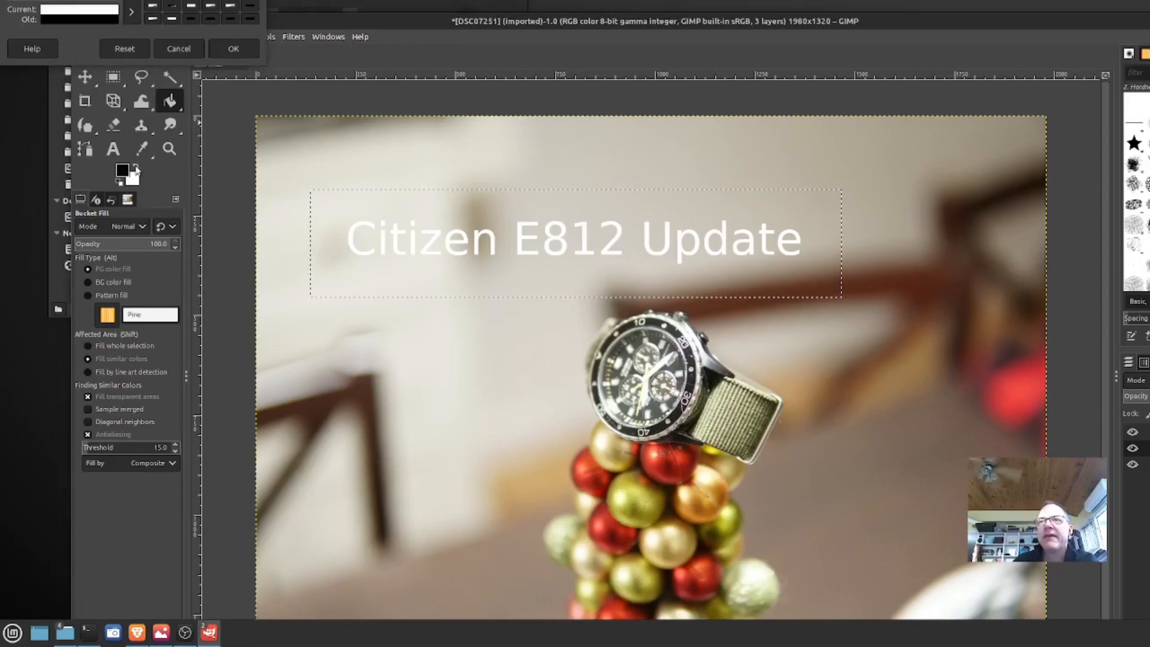
pyautogui.click(339, 212)
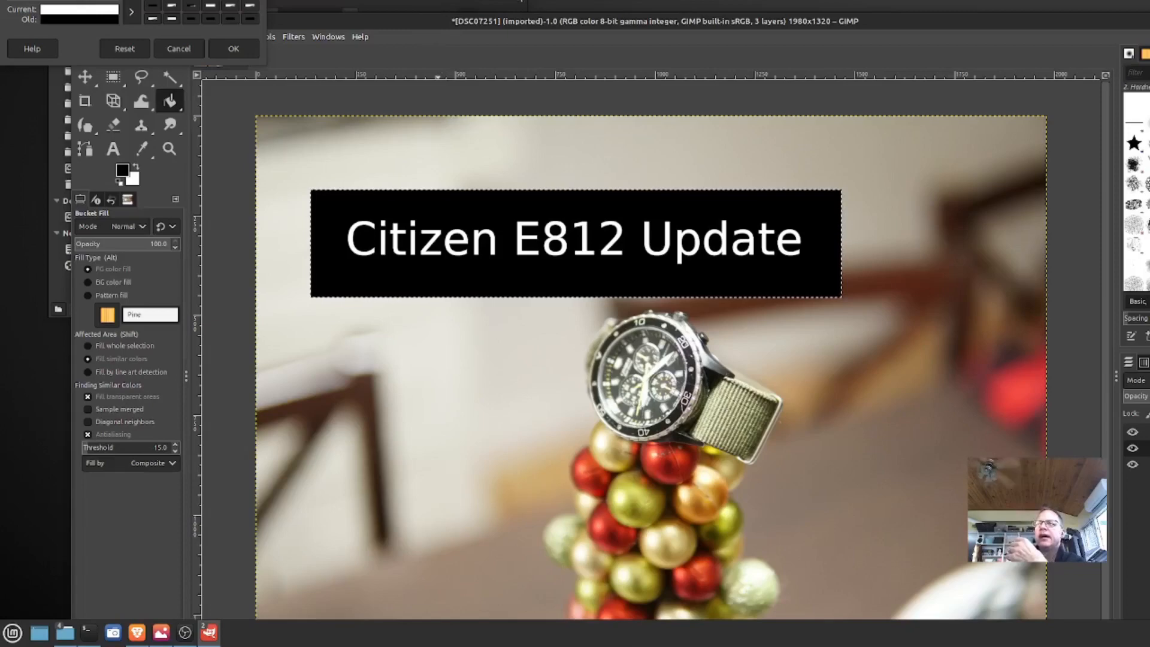
pyautogui.press('Return')
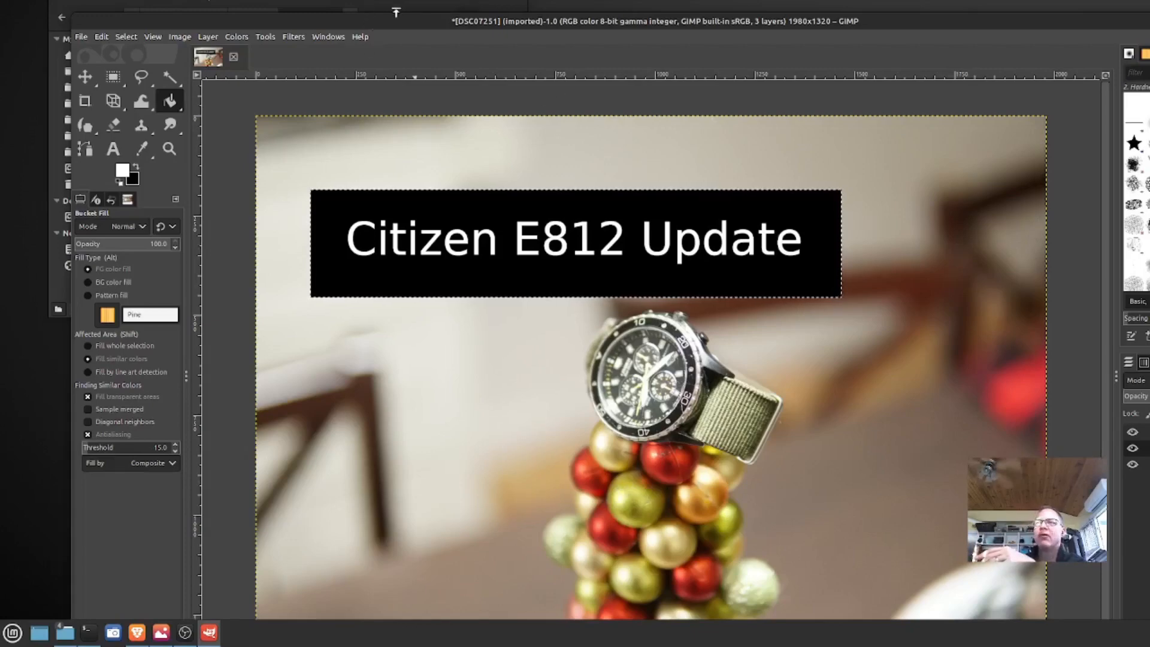
# Save the layered image as "Citizen e812.xcf" in the 2022-12-20 folder
pyautogui.click(81, 38)
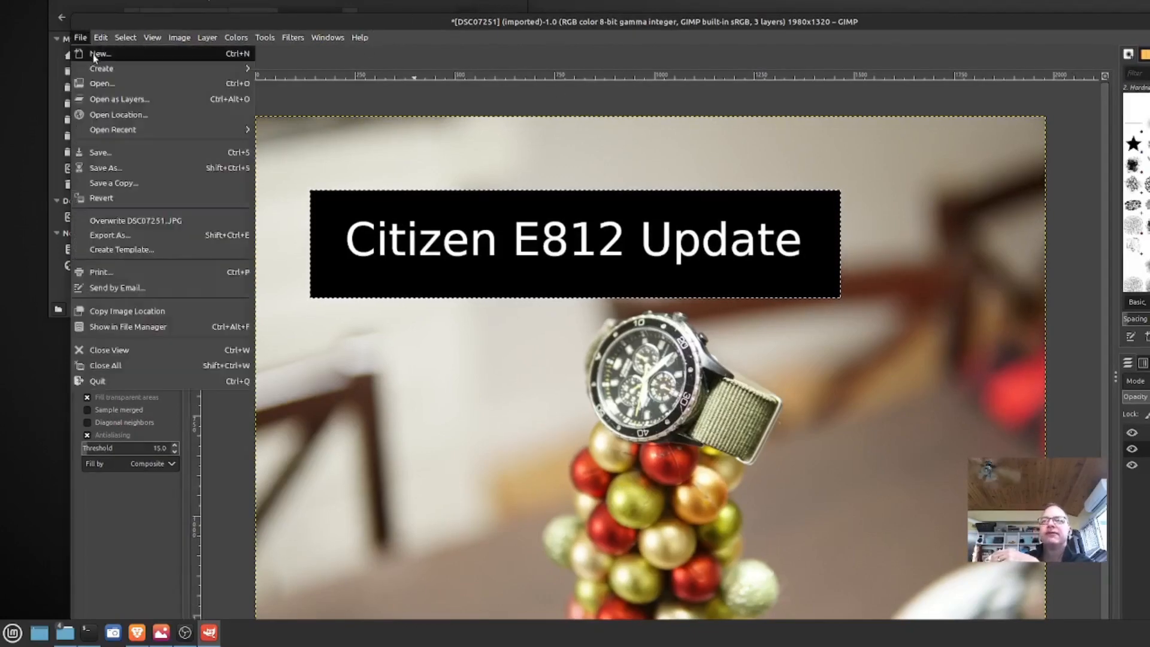
pyautogui.click(108, 168)
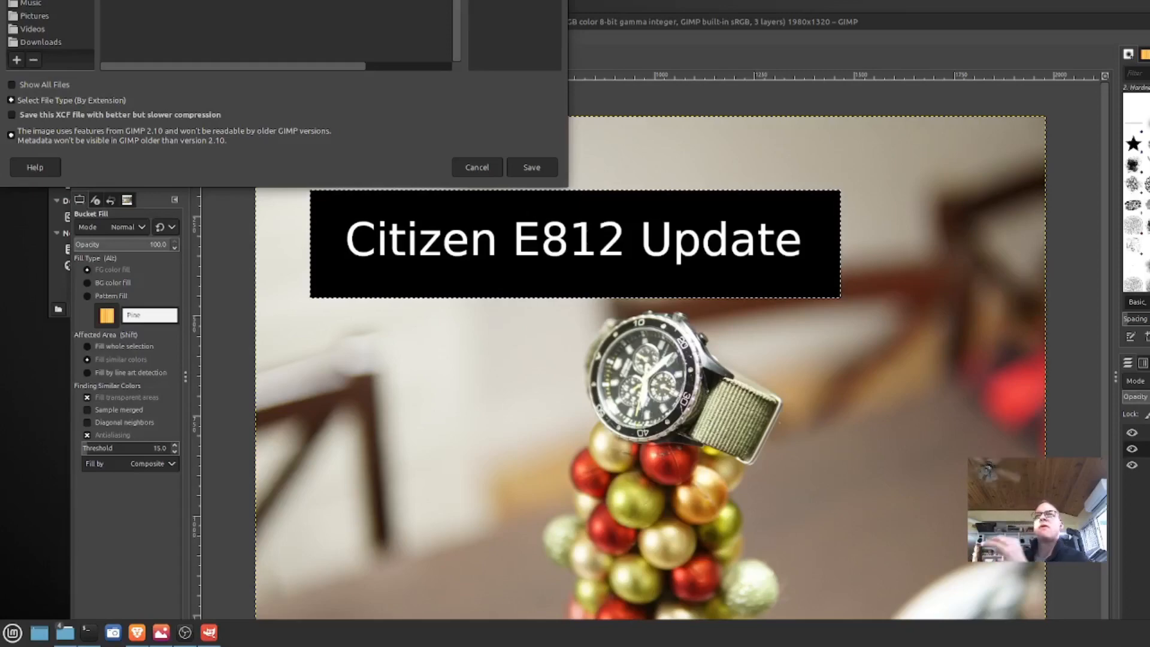
pyautogui.press('Return')
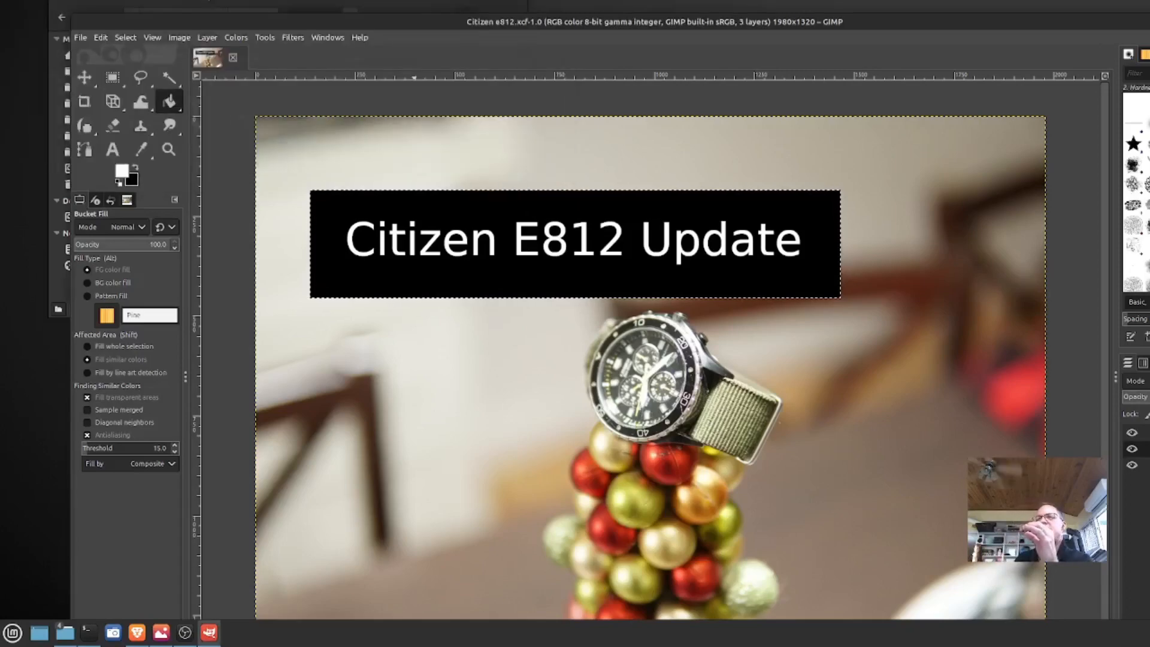
# Switch to the file manager to check the 2022-12-20 folder for the saved project file, and return to GIMP
pyautogui.click(58, 2)
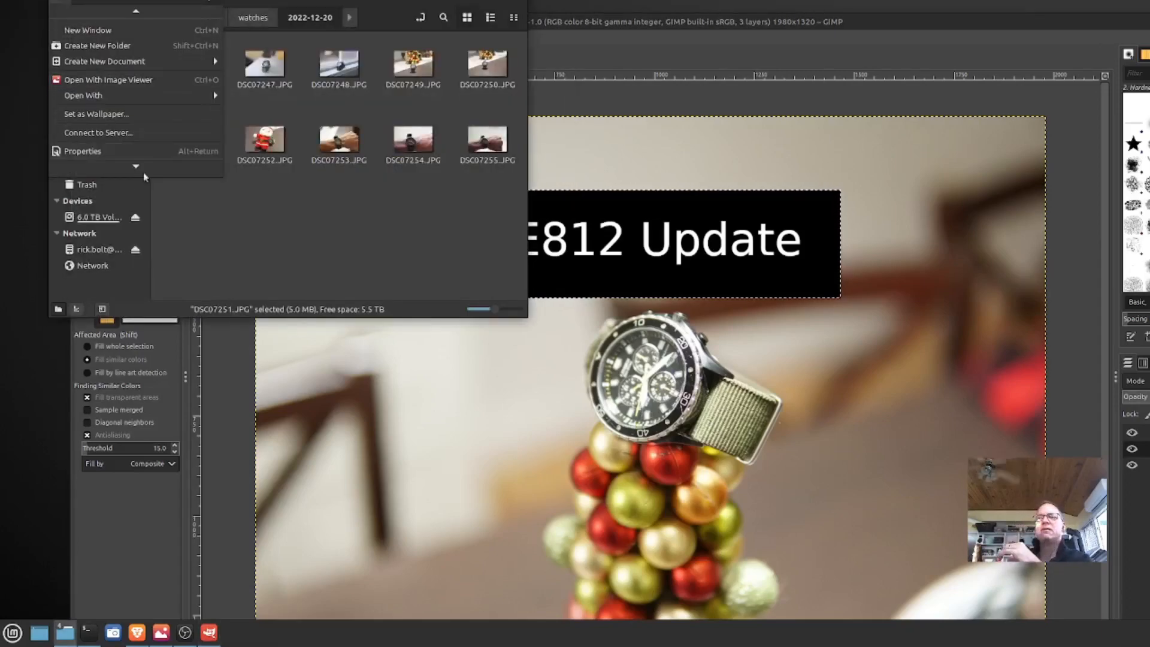
pyautogui.press('Escape')
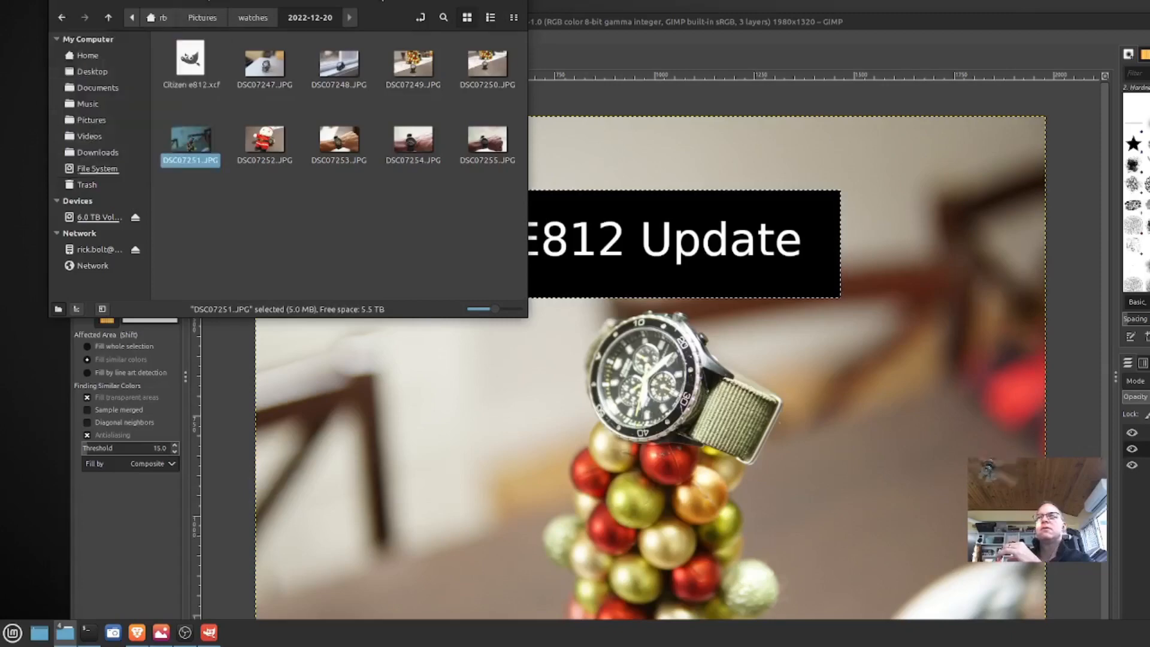
pyautogui.click(67, 3)
pyautogui.moveTo(110, 94)
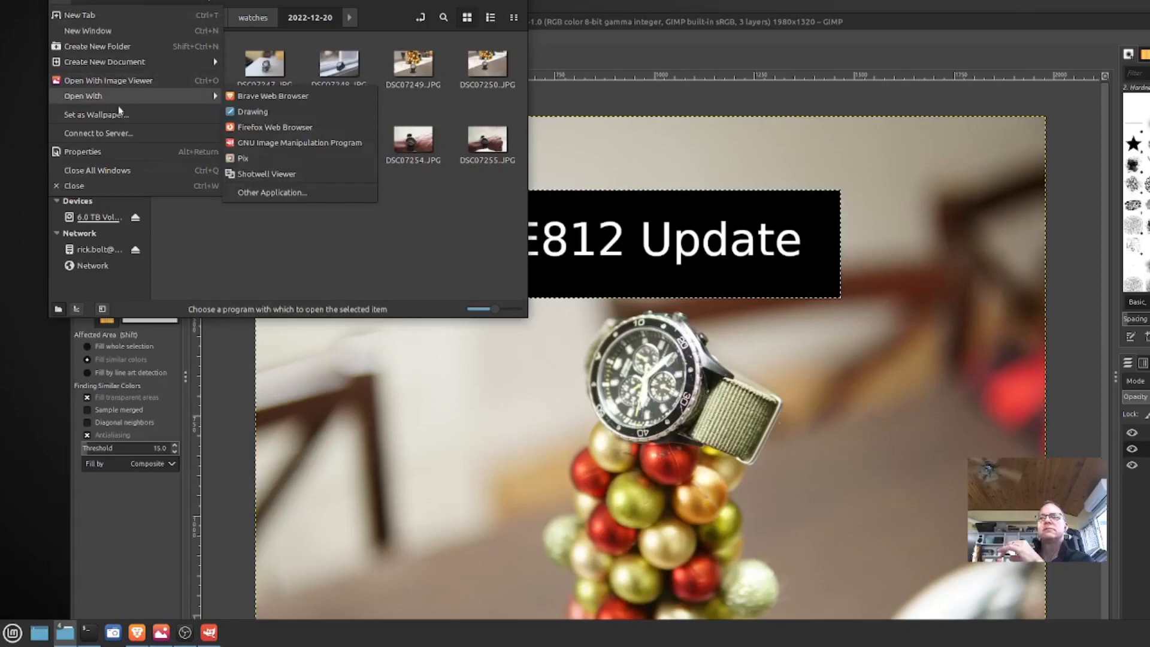
pyautogui.click(625, 20)
pyautogui.click(546, 28)
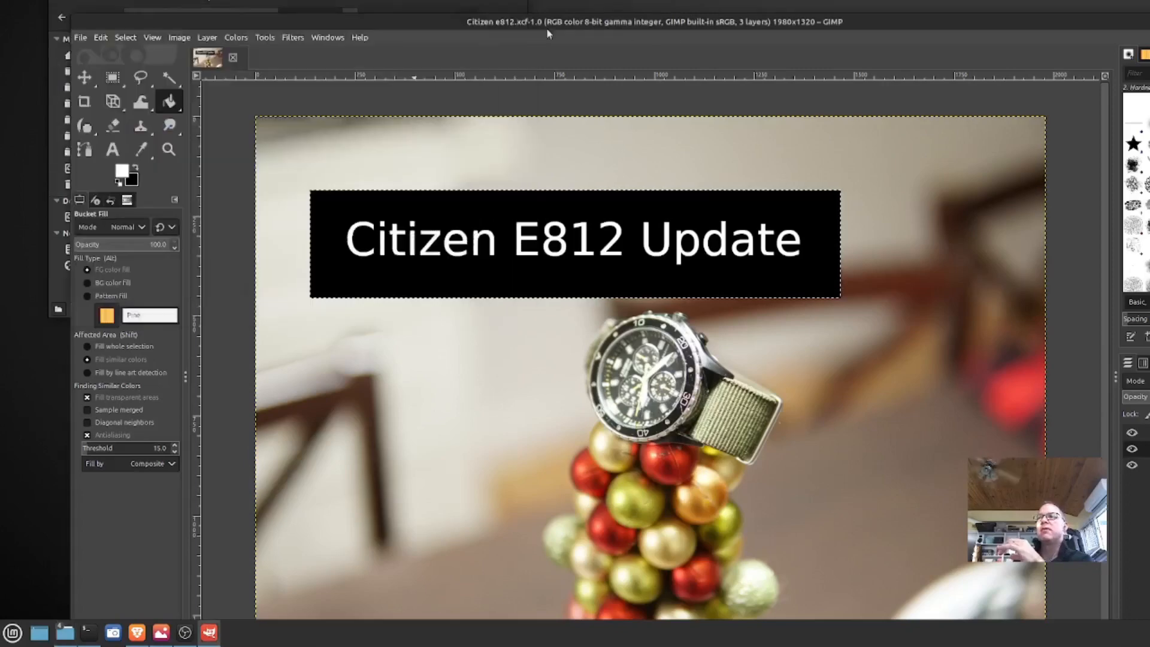
# Export the titled image as "Citizen e812.jpg", keeping the offered JPEG settings
pyautogui.click(82, 37)
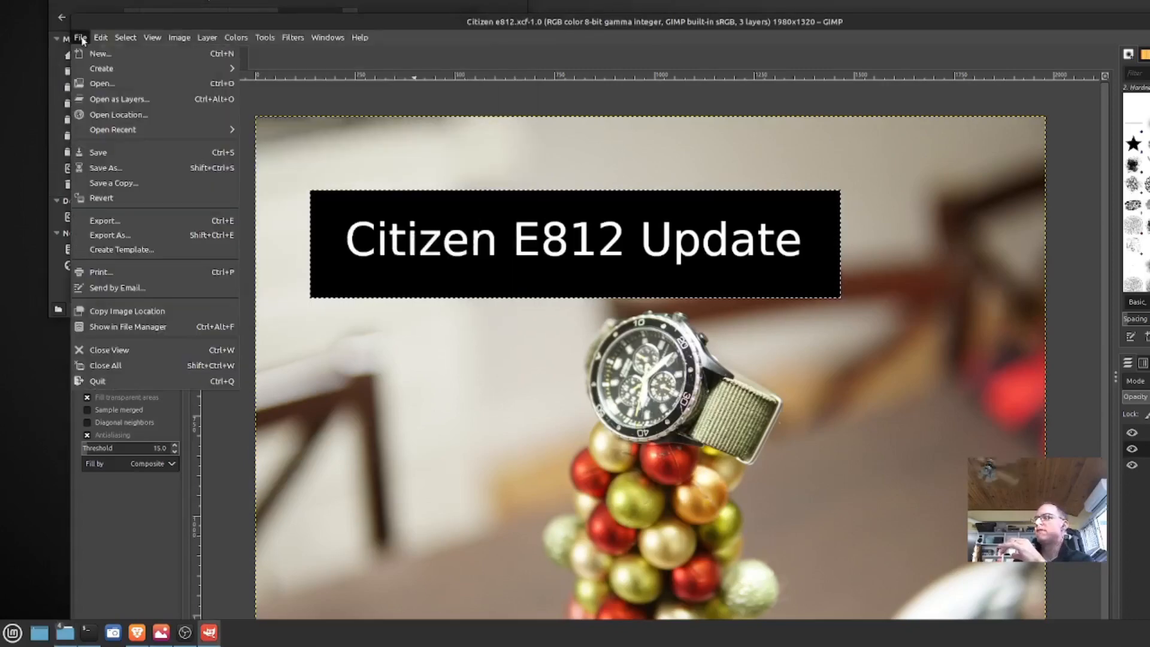
pyautogui.click(129, 221)
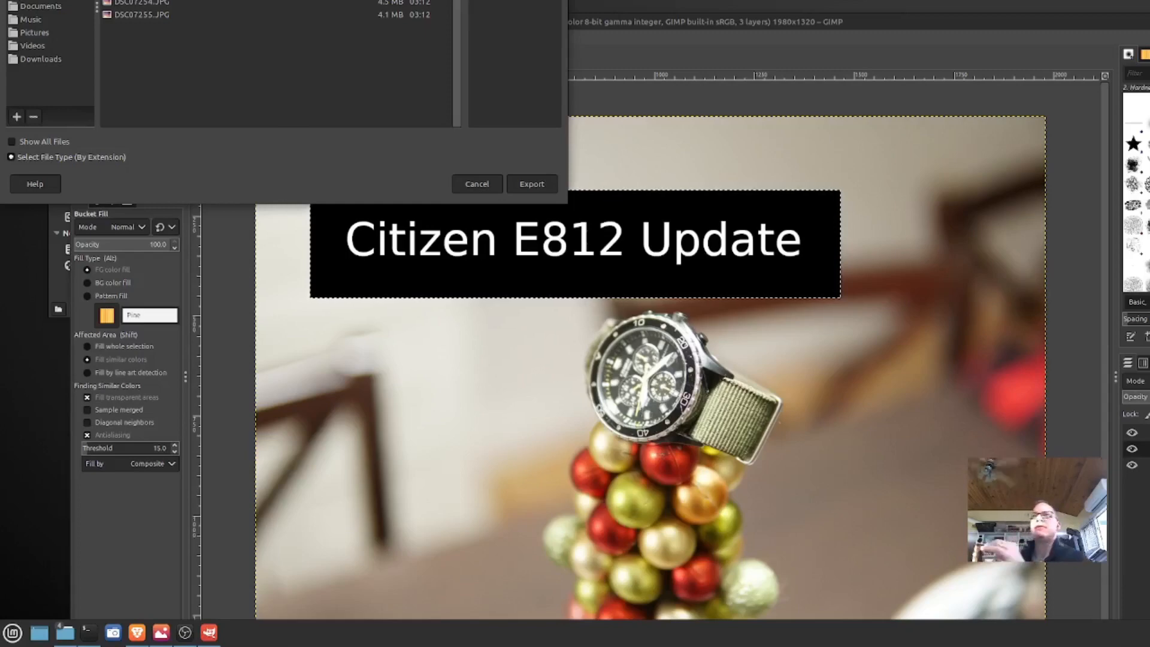
pyautogui.press('Return')
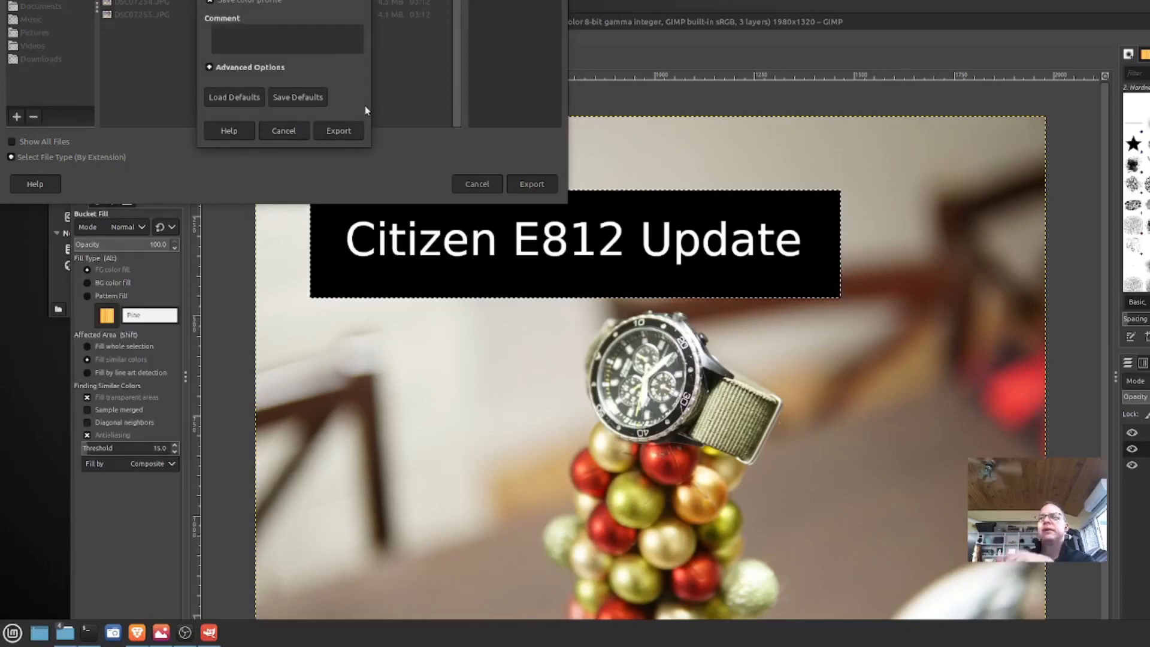
pyautogui.click(340, 133)
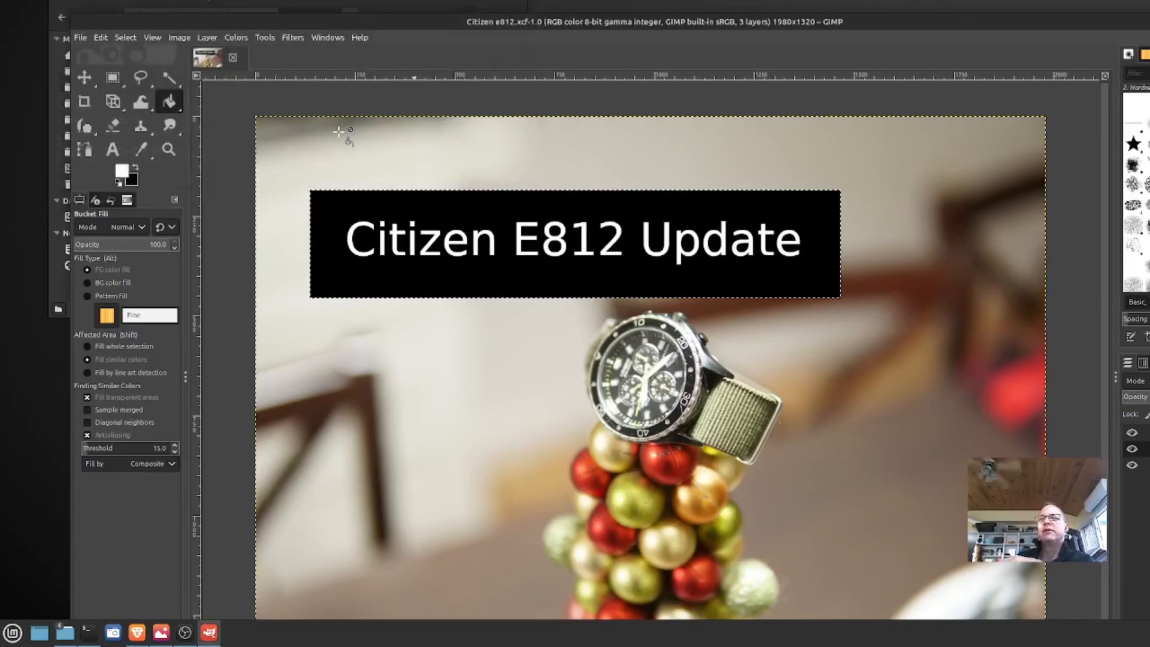
# Check the file size of "Citizen e812.jpg" in its properties in the file manager, and return to GIMP
pyautogui.click(264, 3)
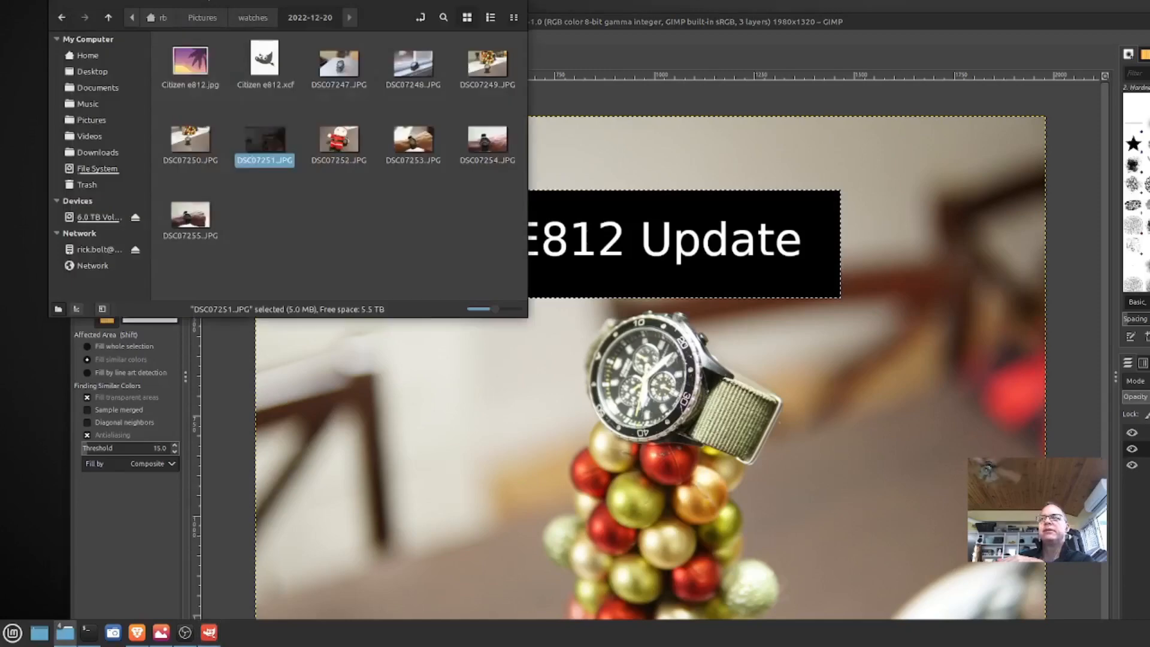
pyautogui.click(399, 215)
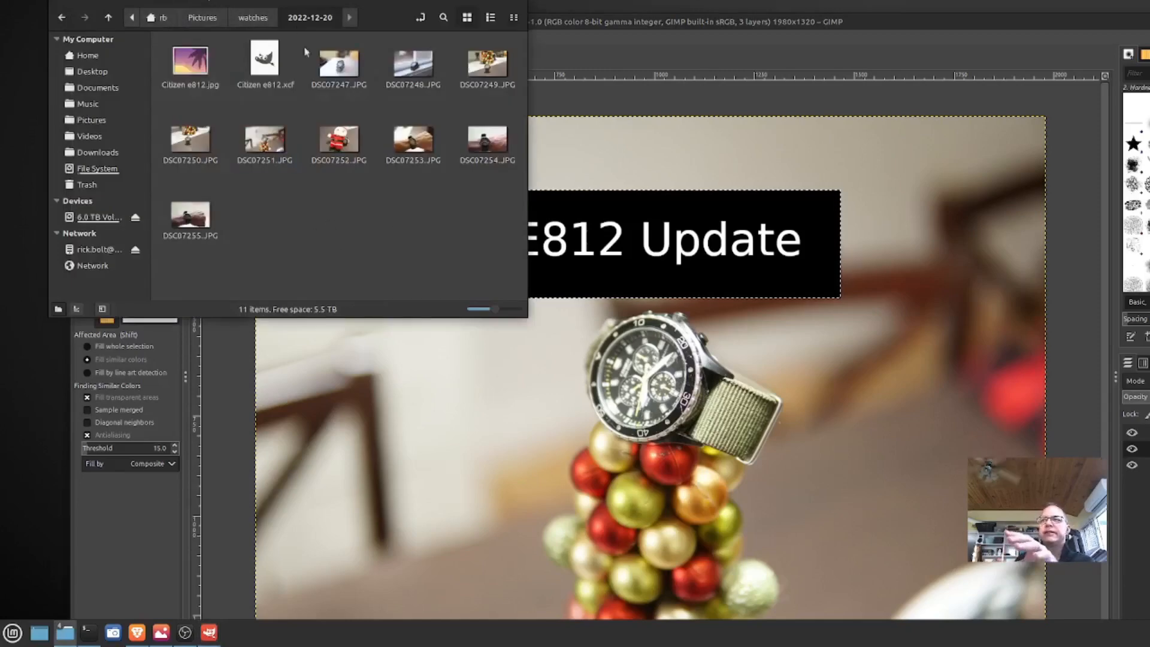
pyautogui.rightClick(191, 65)
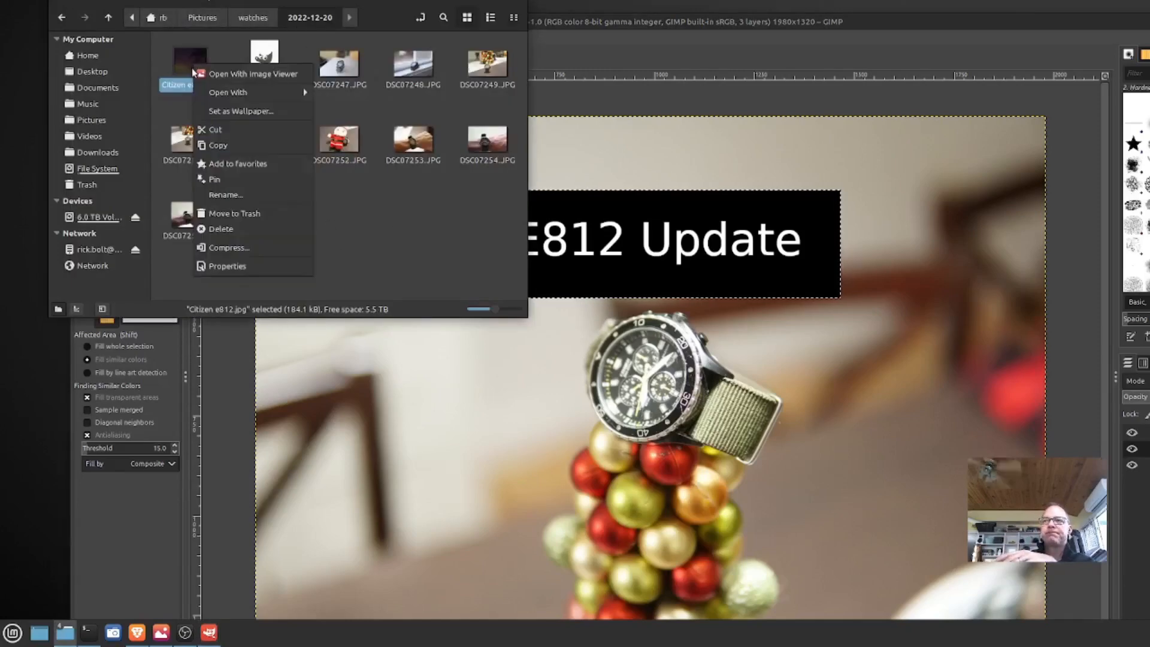
pyautogui.click(243, 269)
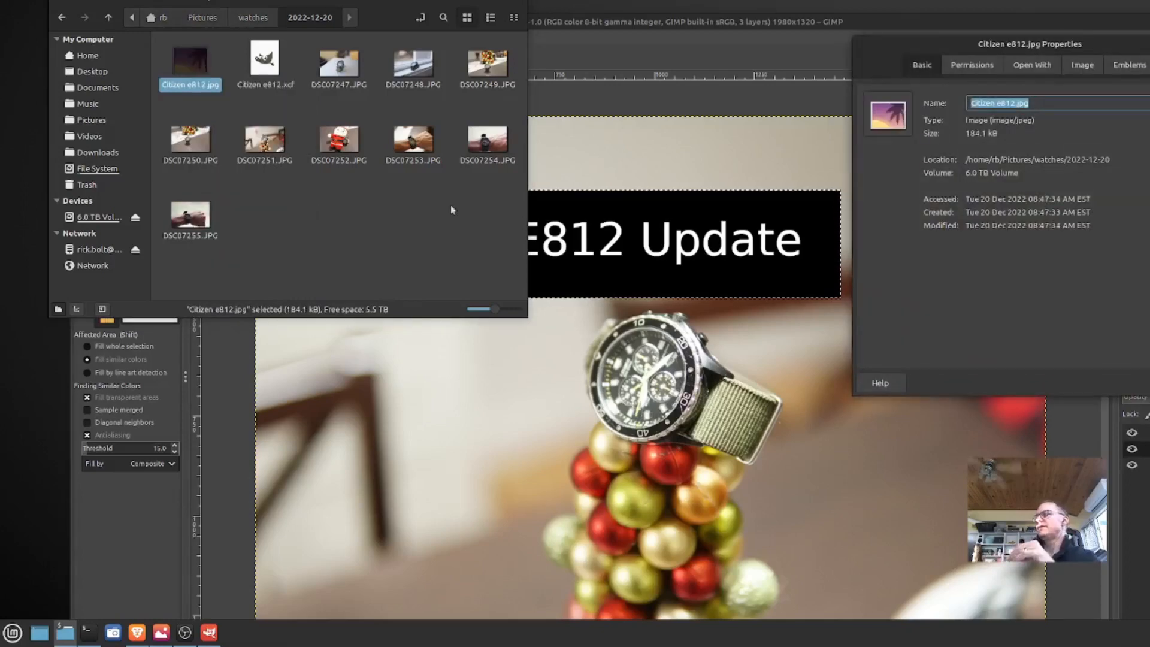
pyautogui.moveTo(1131, 43); pyautogui.dragTo(516, 123)
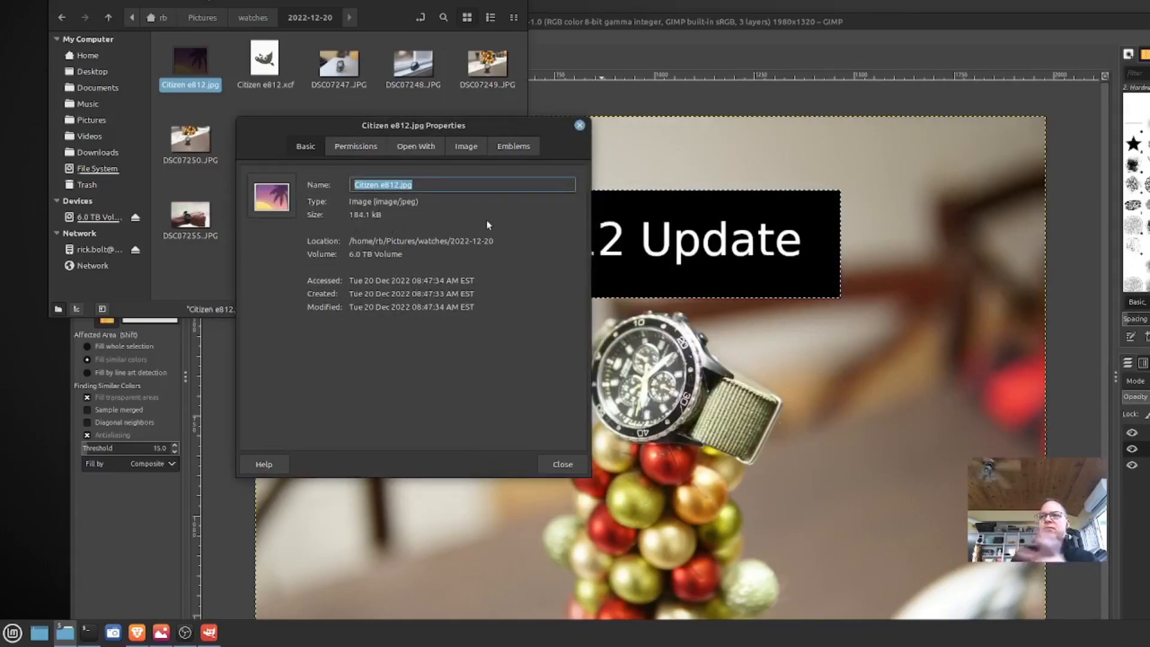
pyautogui.click(579, 125)
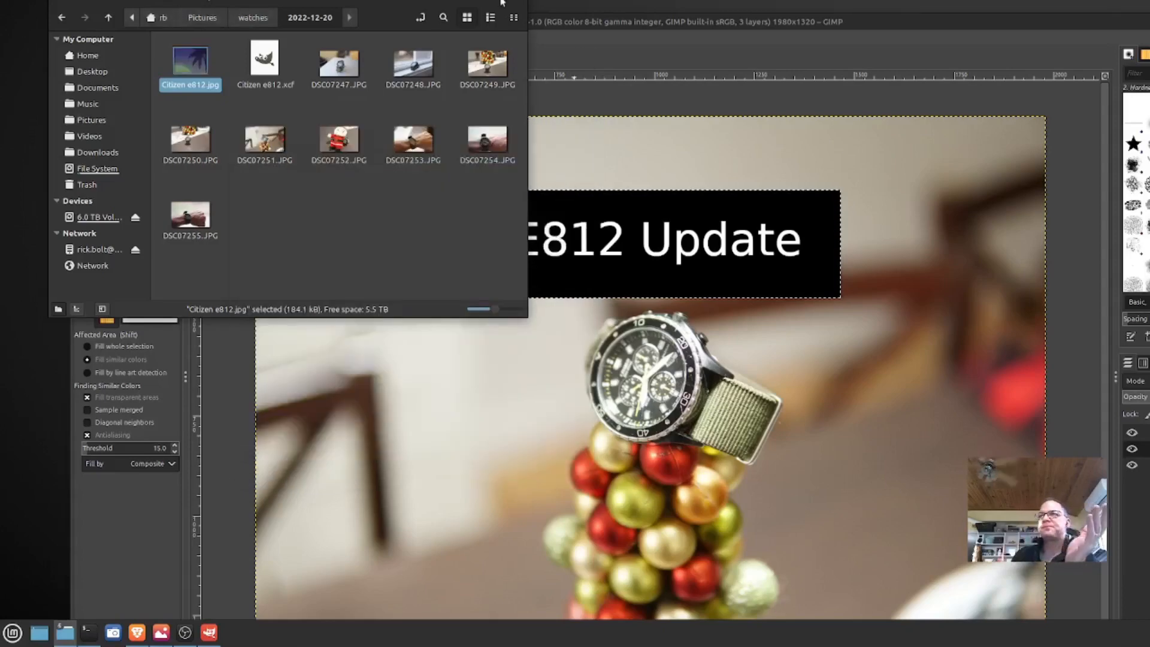
pyautogui.click(616, 19)
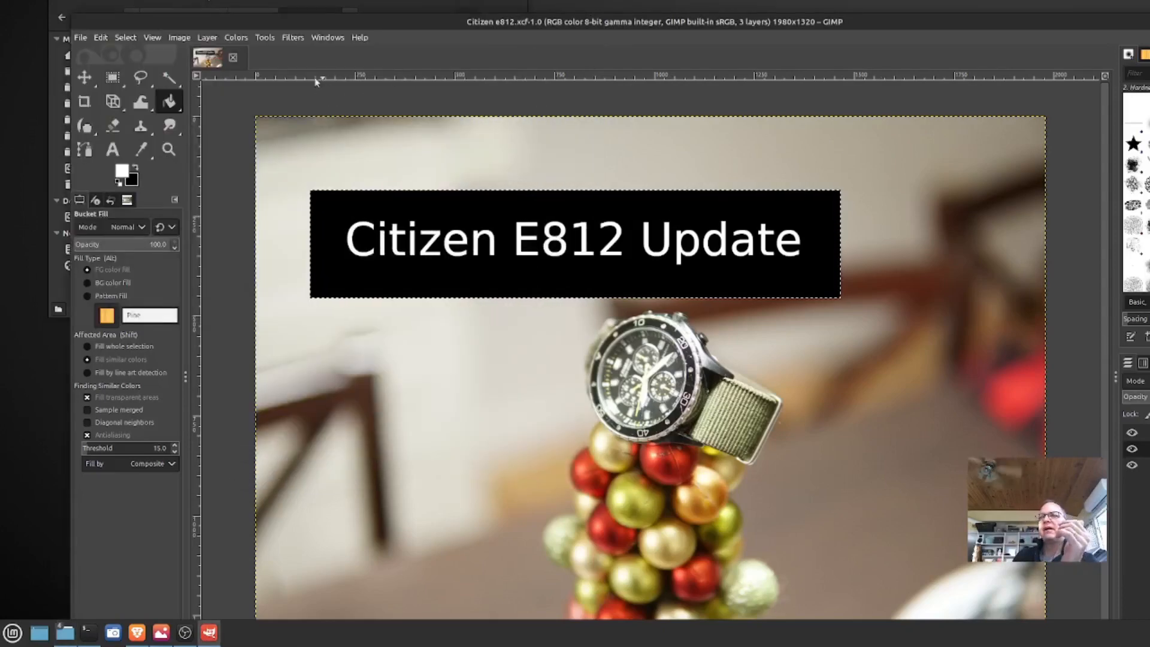
# Try moving the photo layer slightly with the Move tool and undo the move
pyautogui.press('m')
pyautogui.moveTo(351, 385); pyautogui.dragTo(354, 388)
pyautogui.hotkey('ctrl', 'z')
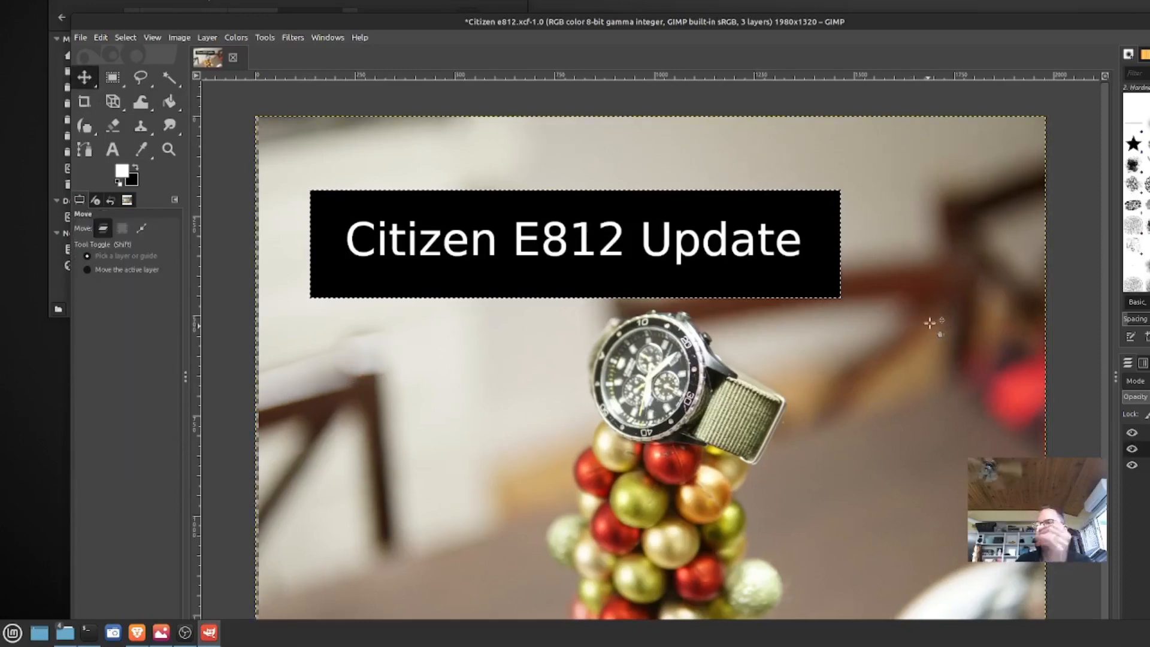